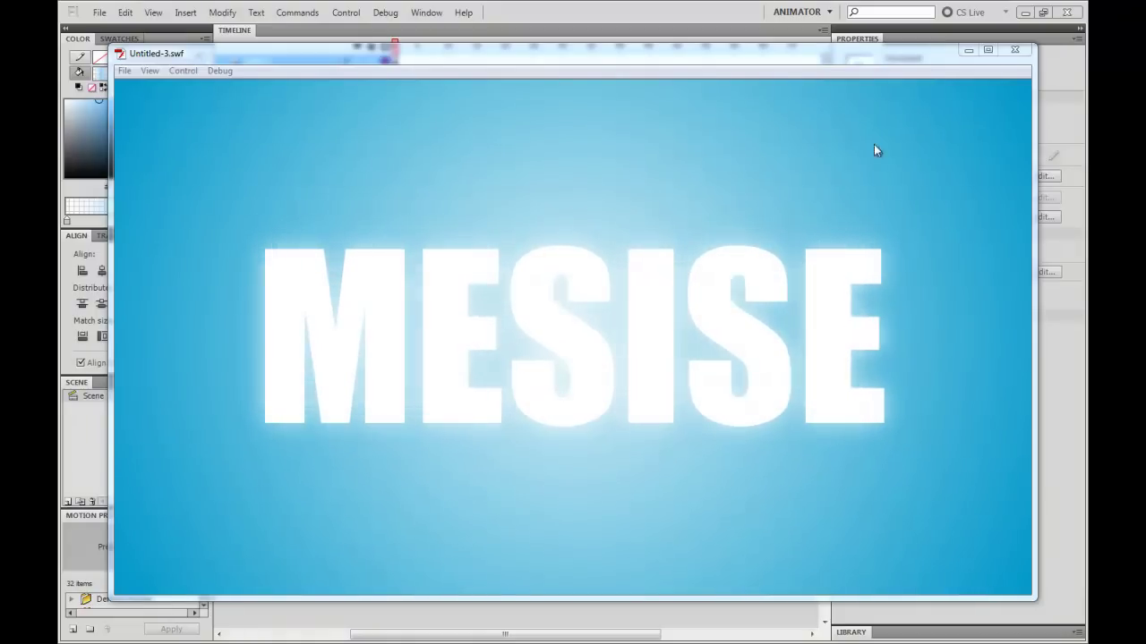
- Close the movie preview, then create a new ActionScript 2.0 document with a bright blue stage color
left_click(1015, 50)
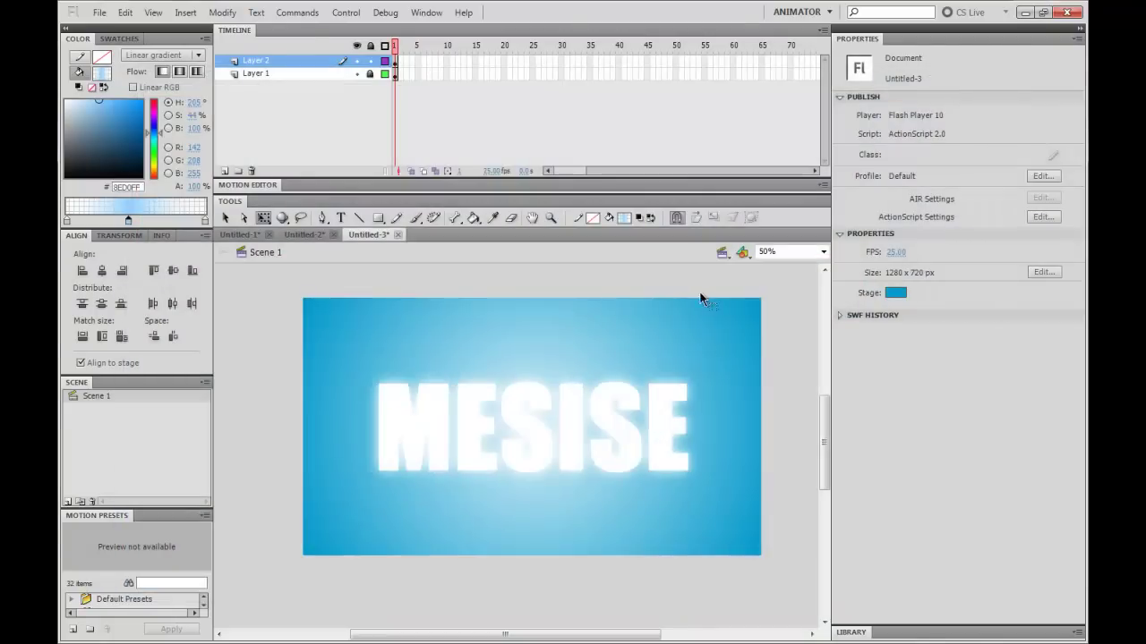
key("ctrl+n")
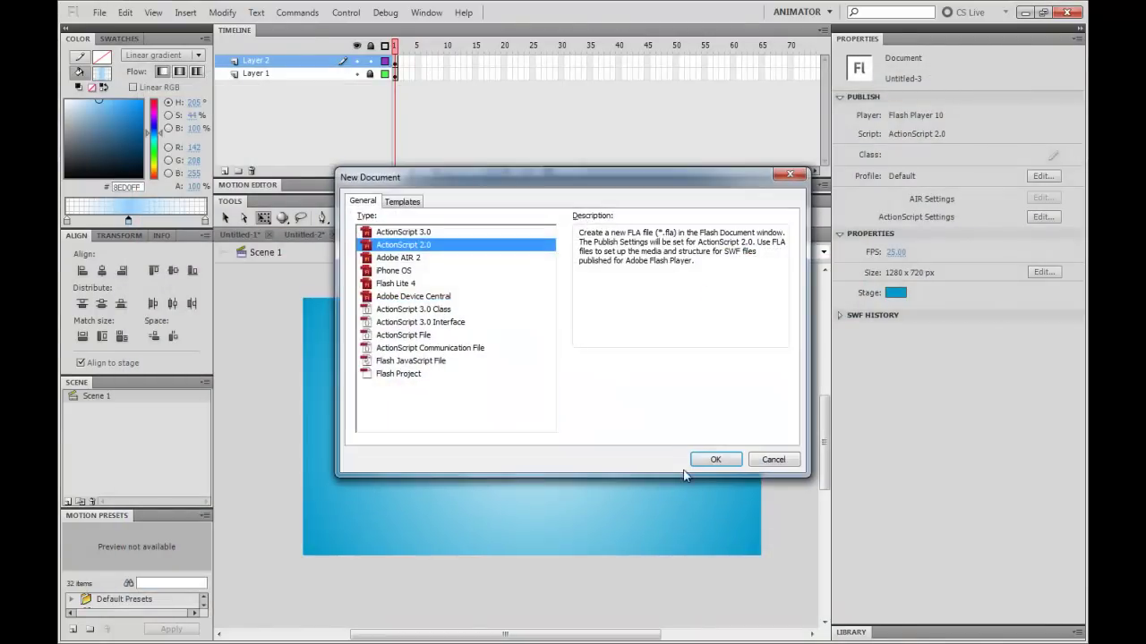
left_click(713, 459)
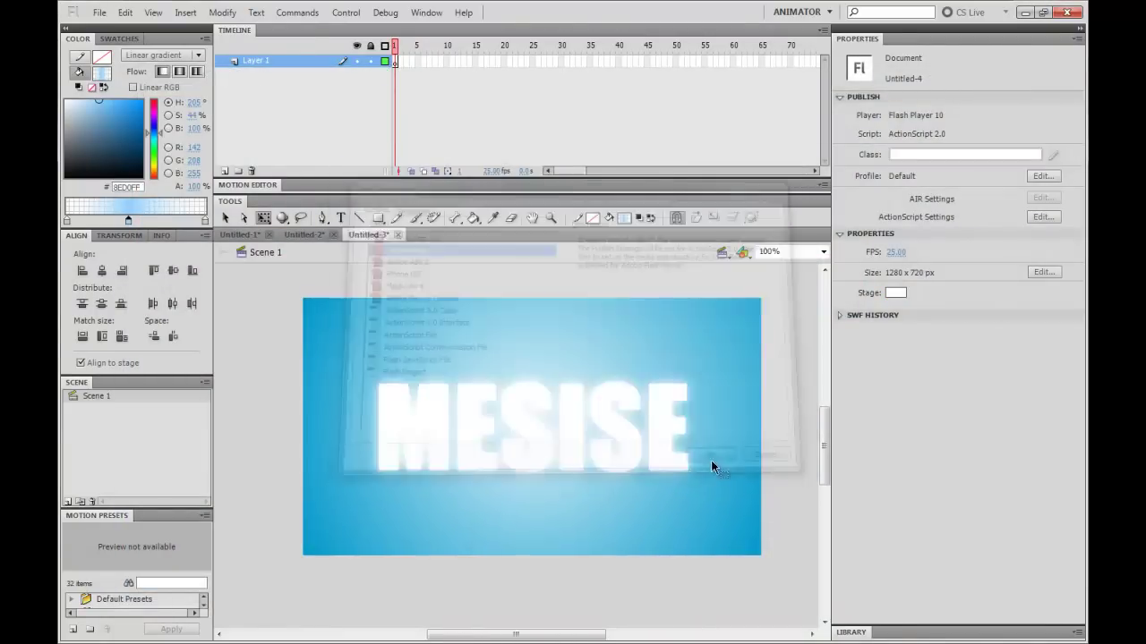
key("ctrl+minus")
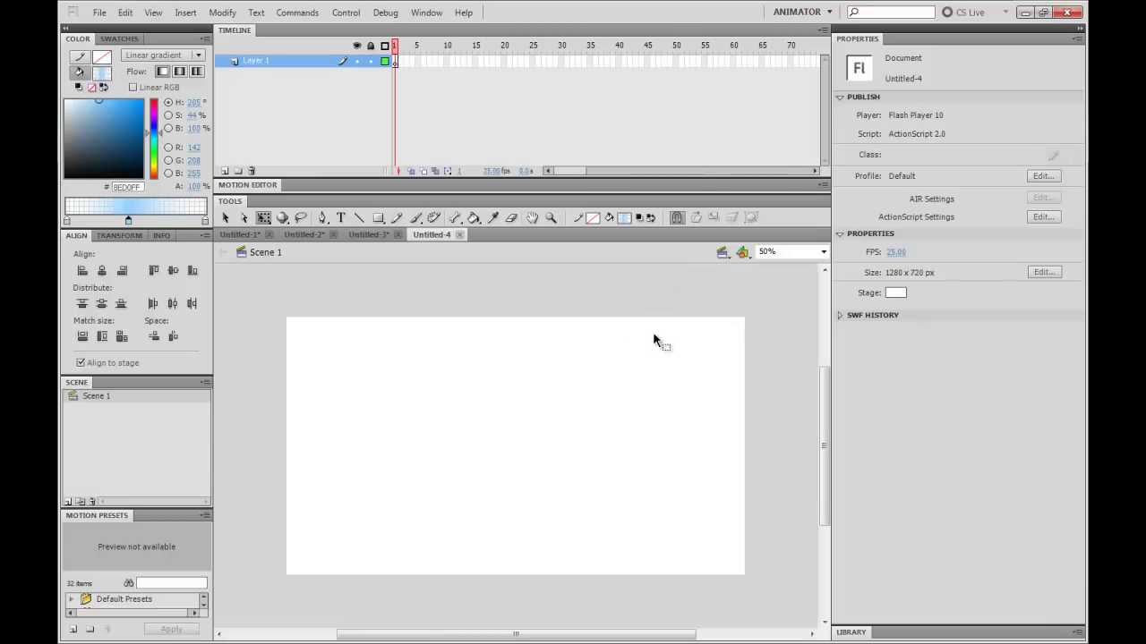
left_click(895, 293)
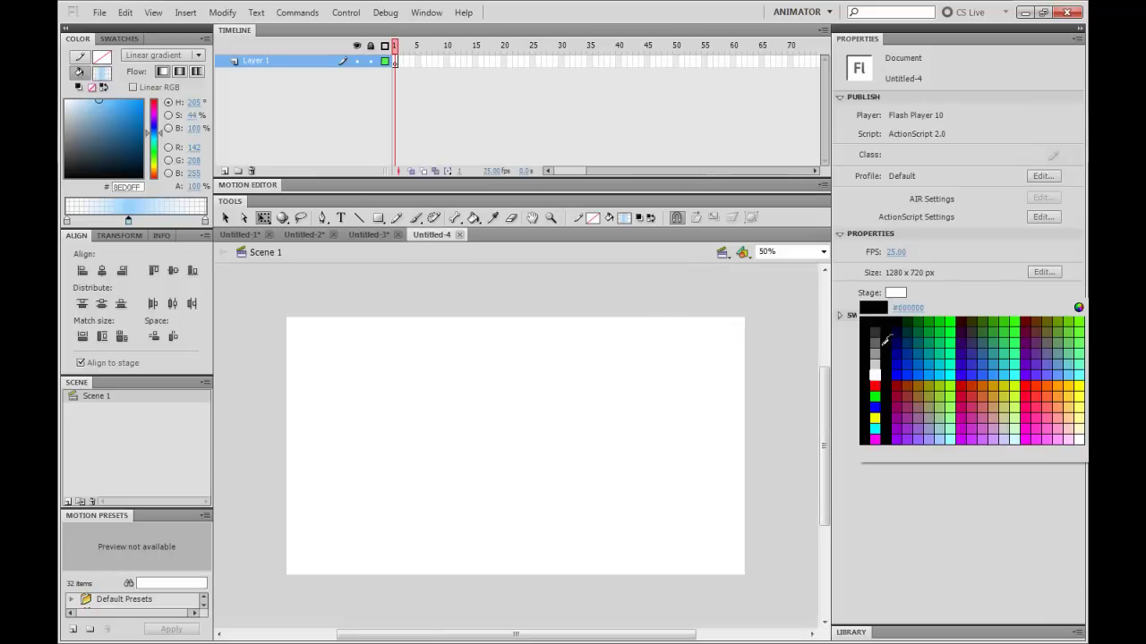
left_click(935, 374)
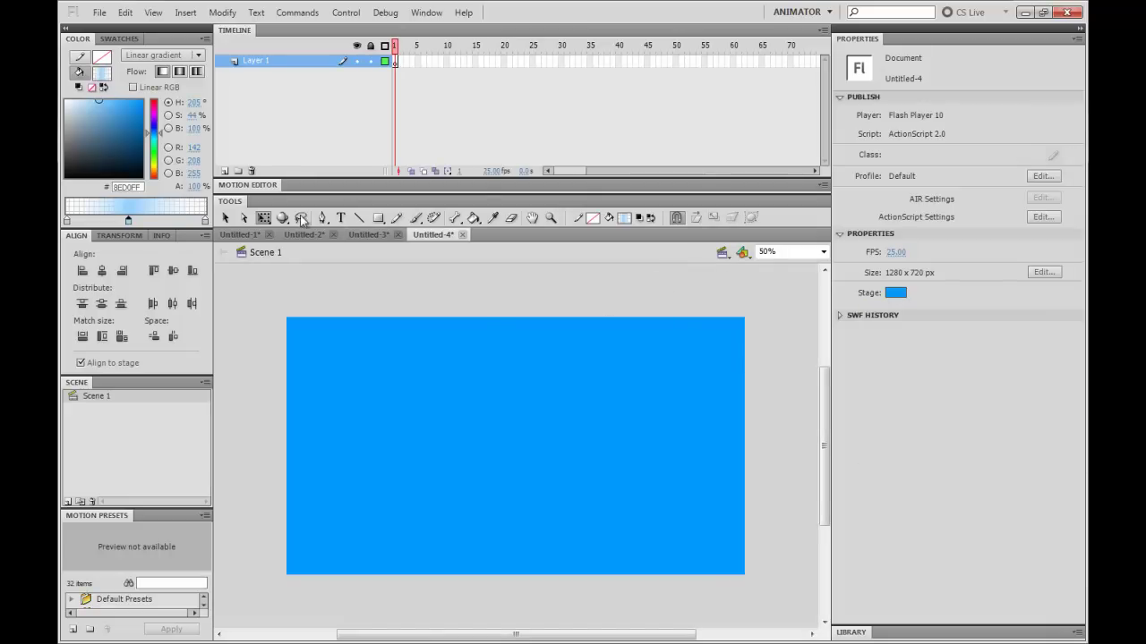
- Draw a borderless gradient rectangle about 766 × 498 px on the stage
left_click(377, 217)
left_click_drag(603, 503, 628, 521)
key("v")
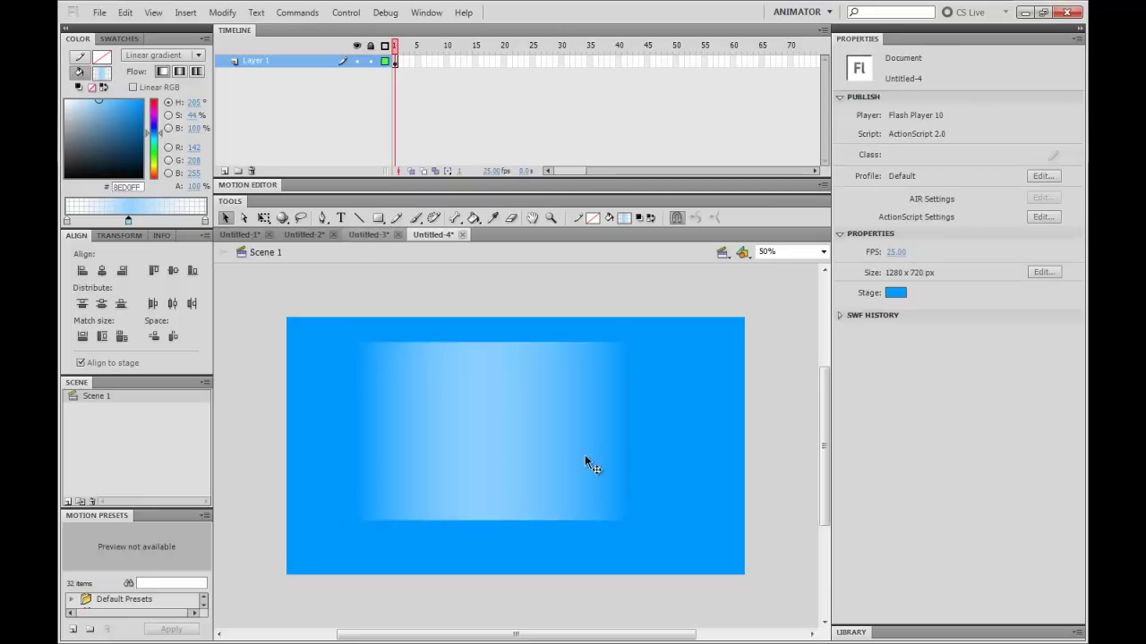
- Match the rectangle's width and height to the stage and center it on the stage
left_click(580, 444)
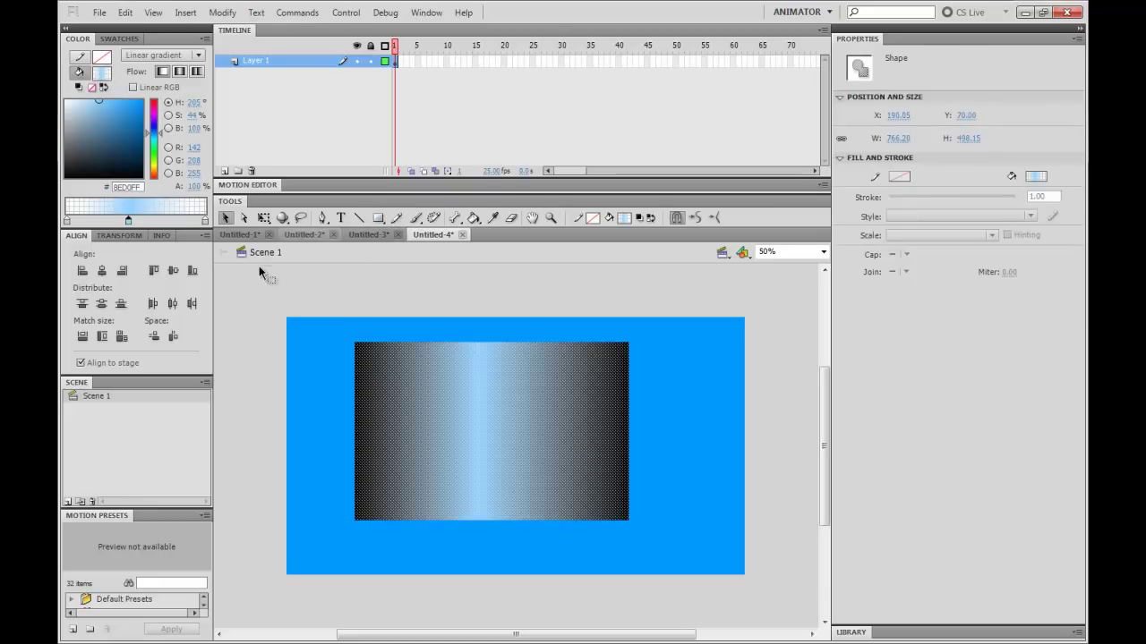
left_click(121, 338)
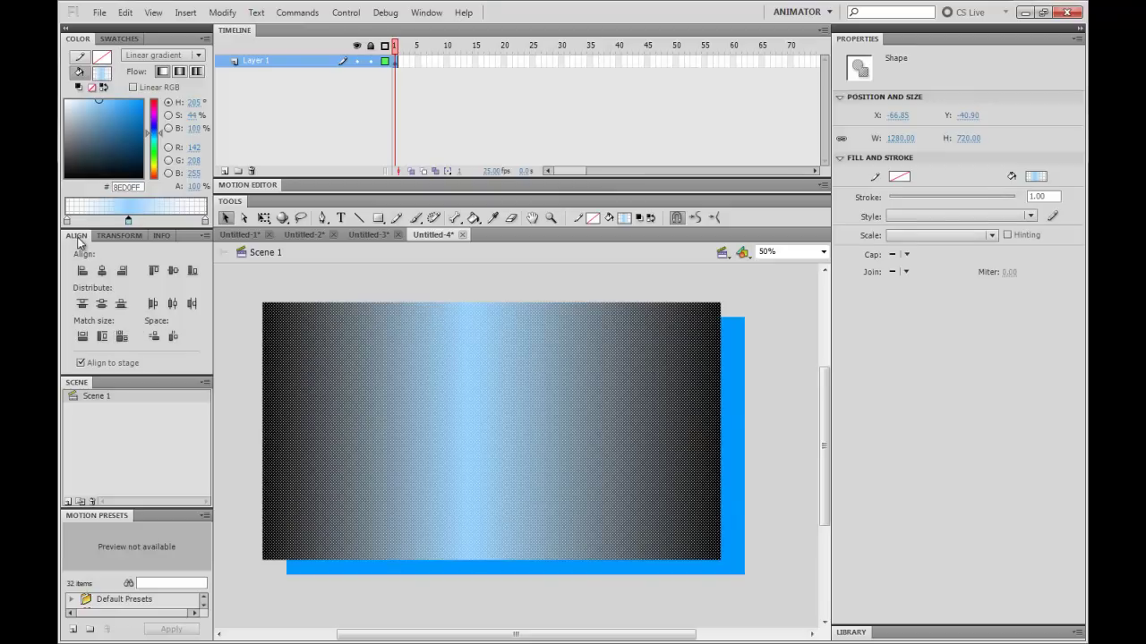
left_click(121, 339)
left_click(103, 304)
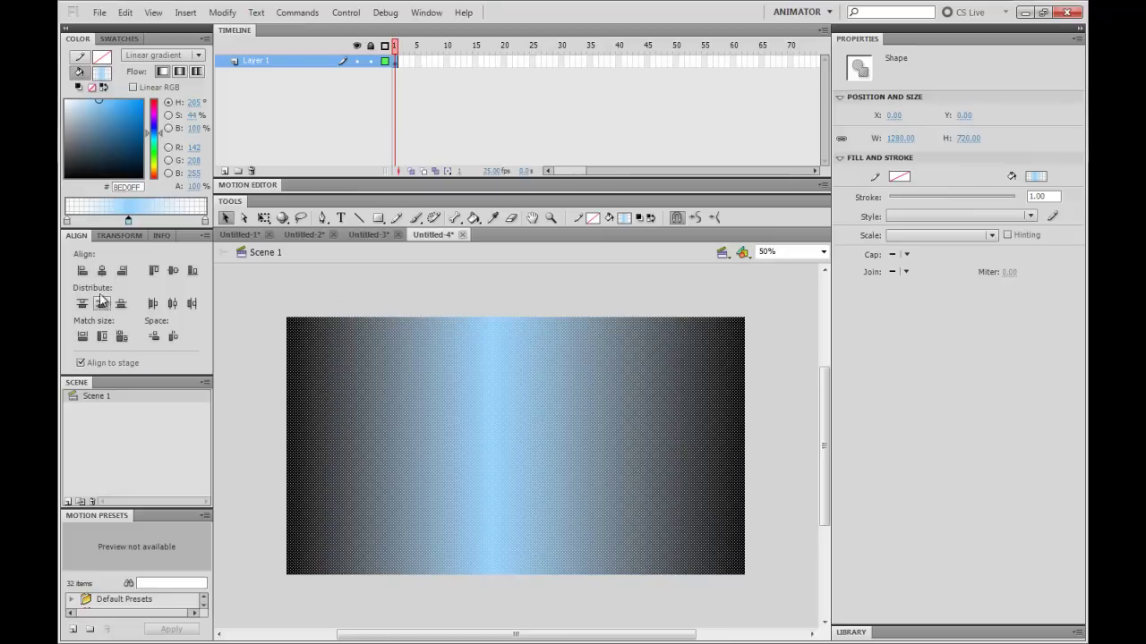
left_click(288, 298)
left_click(468, 381)
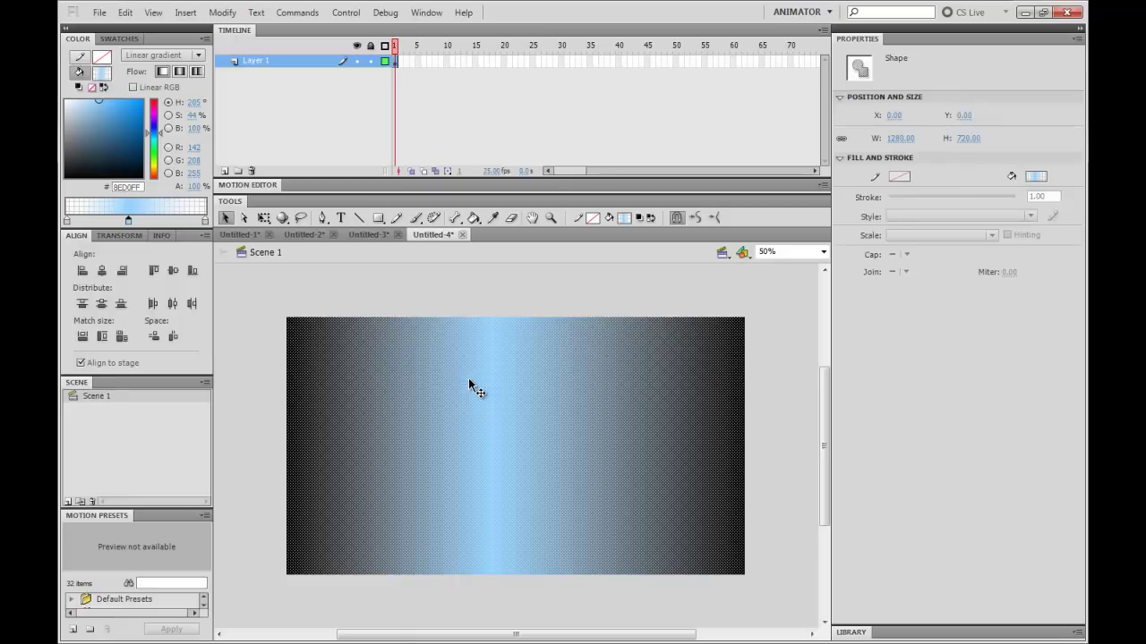
- Change the rectangle's fill type to a radial gradient
left_click(139, 57)
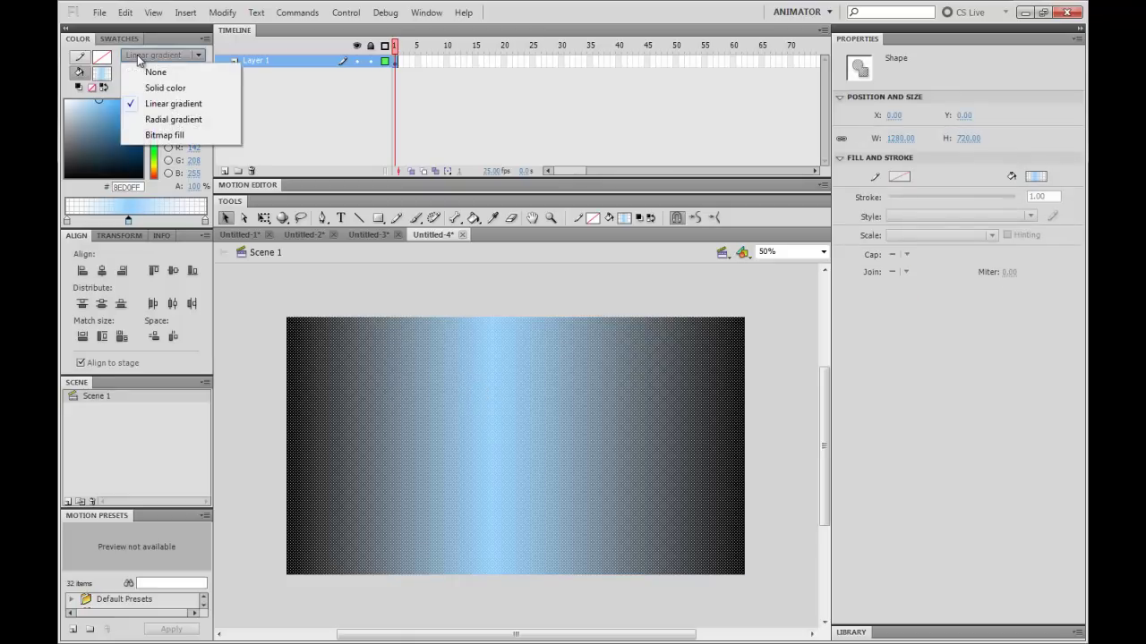
left_click(176, 119)
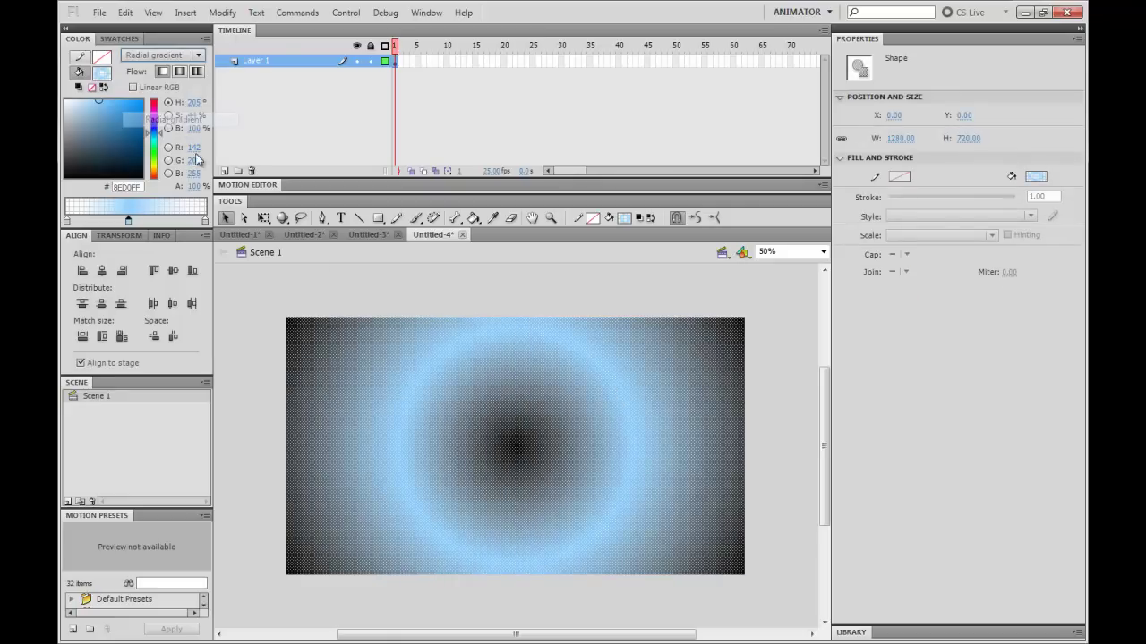
left_click(425, 283)
left_click(468, 410)
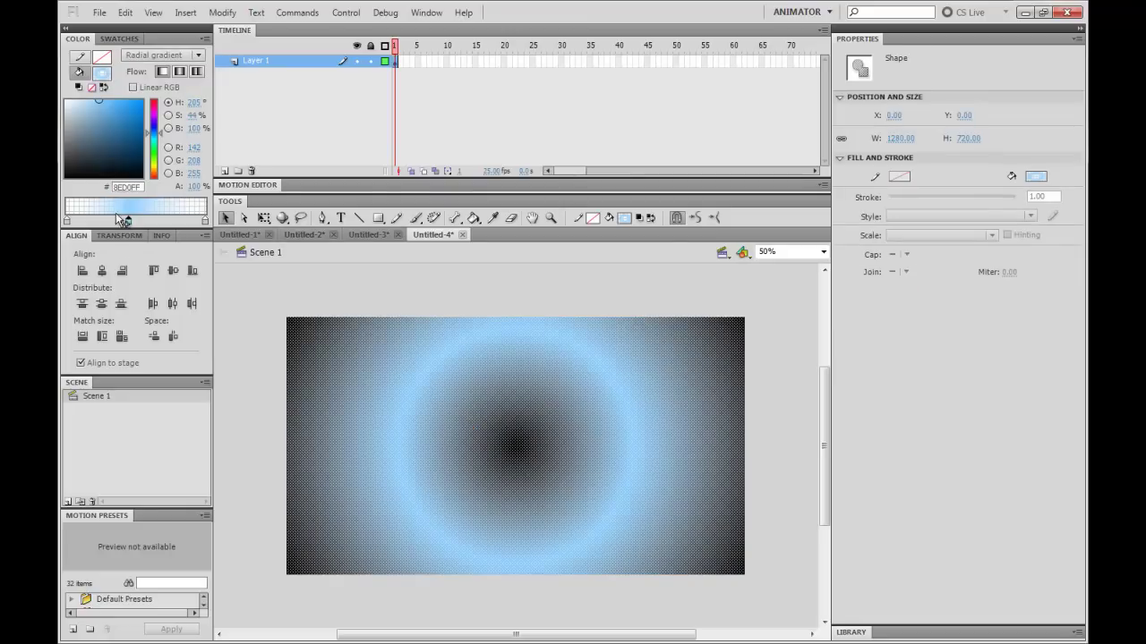
- Remove the middle blue color stop from the gradient and set the white center stop's alpha to 100%
left_click_drag(128, 224, 130, 283)
left_click(205, 220)
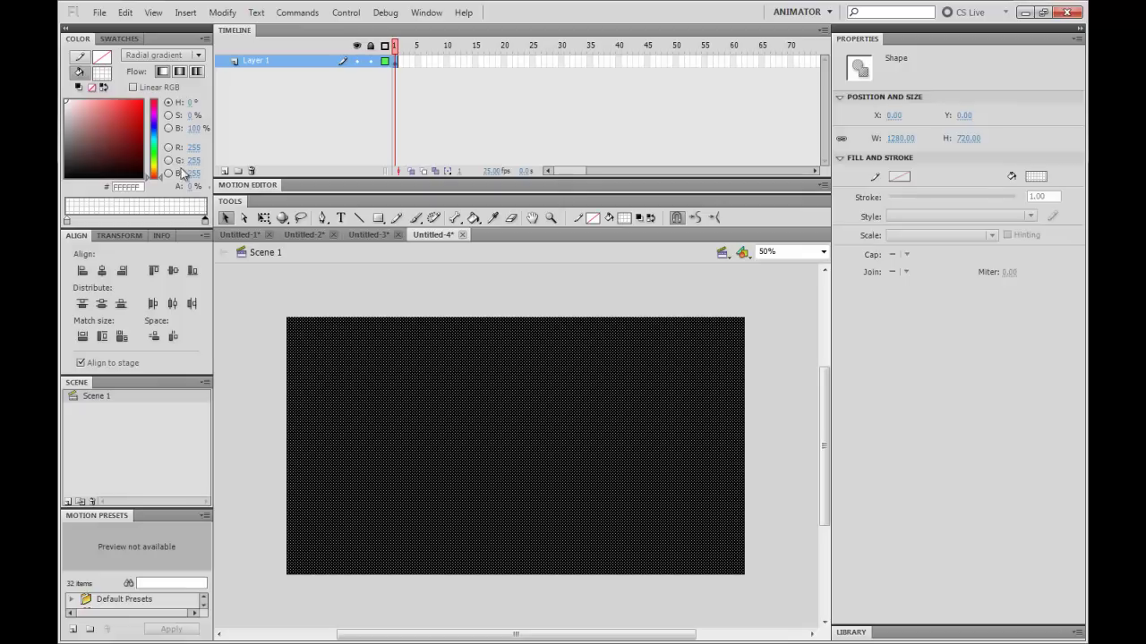
left_click(66, 221)
left_click(194, 186)
type("100")
key("Return")
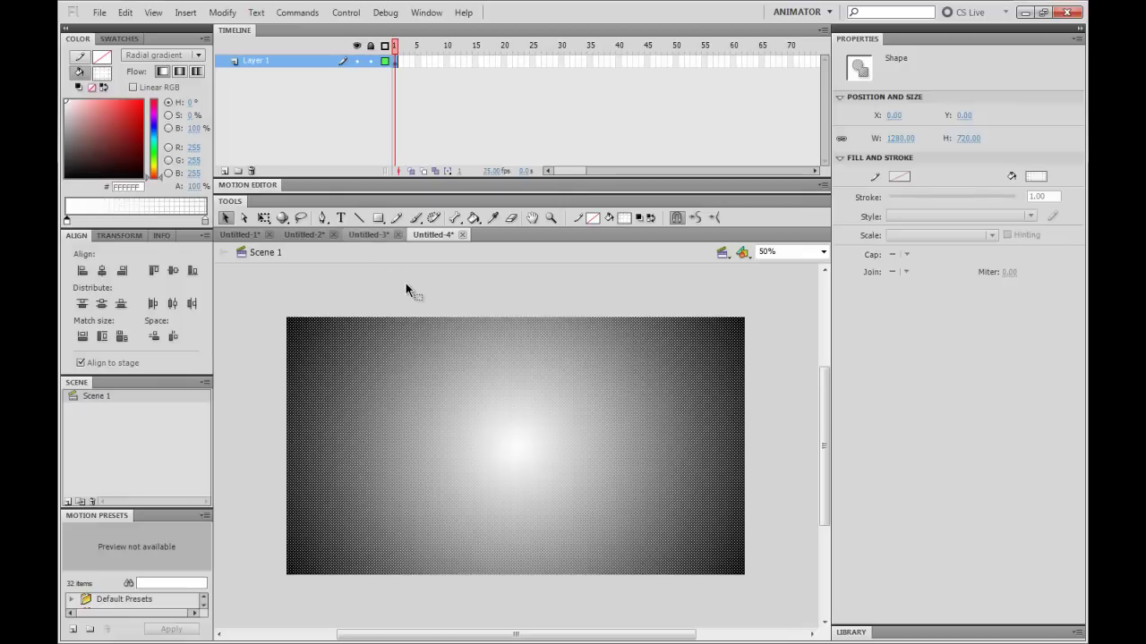
left_click(409, 281)
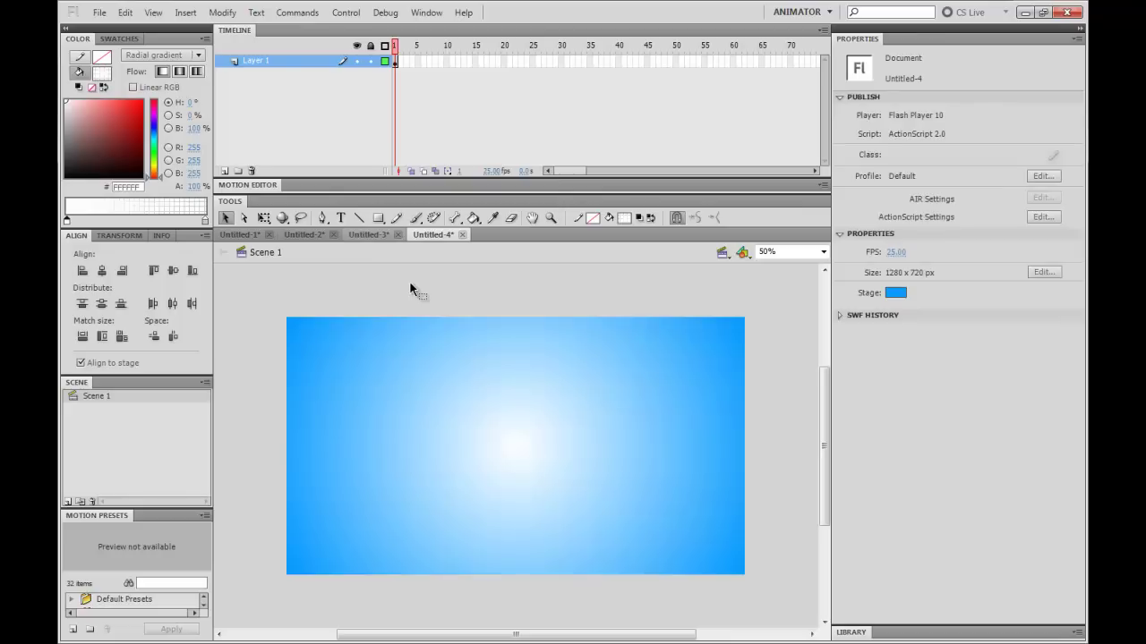
- Reduce the alpha of the gradient's white center stop to 75%
left_click(406, 353)
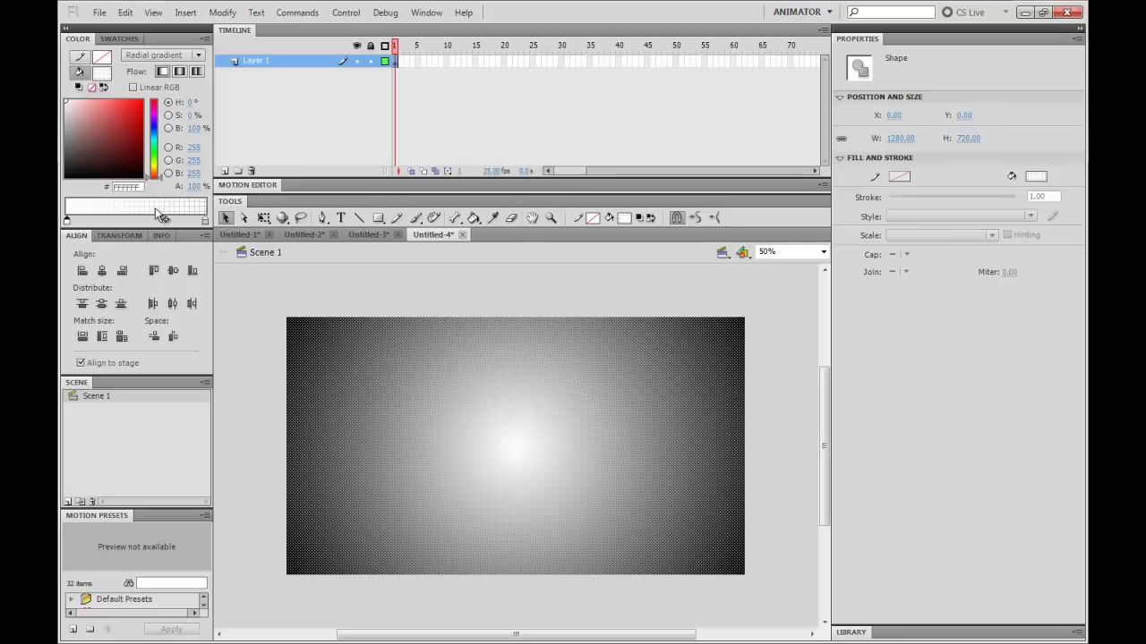
left_click_drag(194, 187, 196, 201)
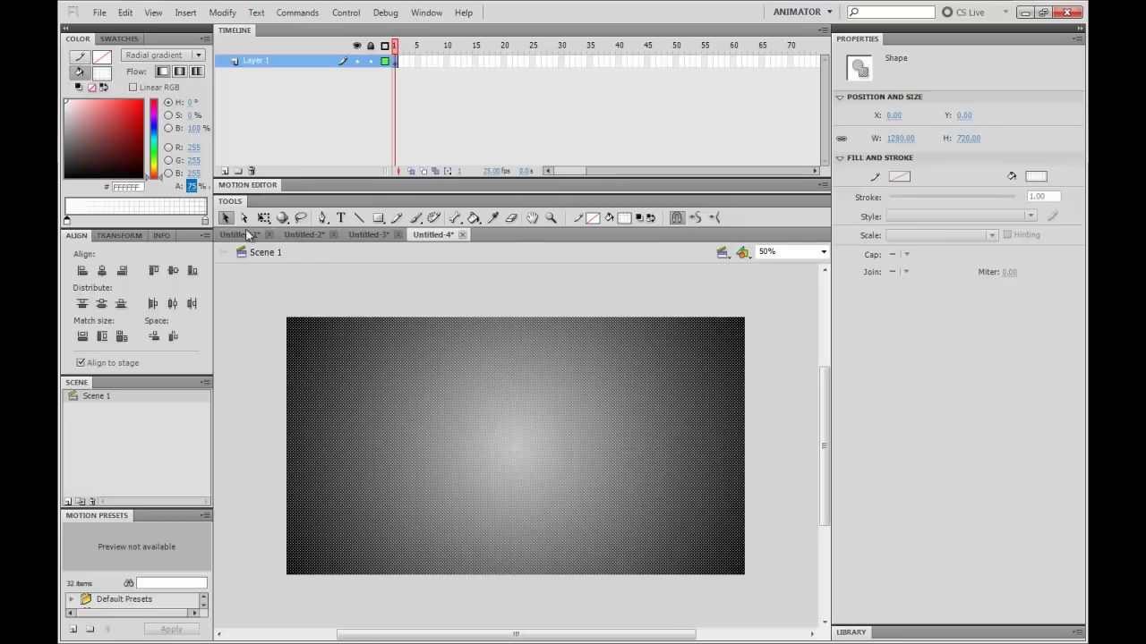
left_click(319, 277)
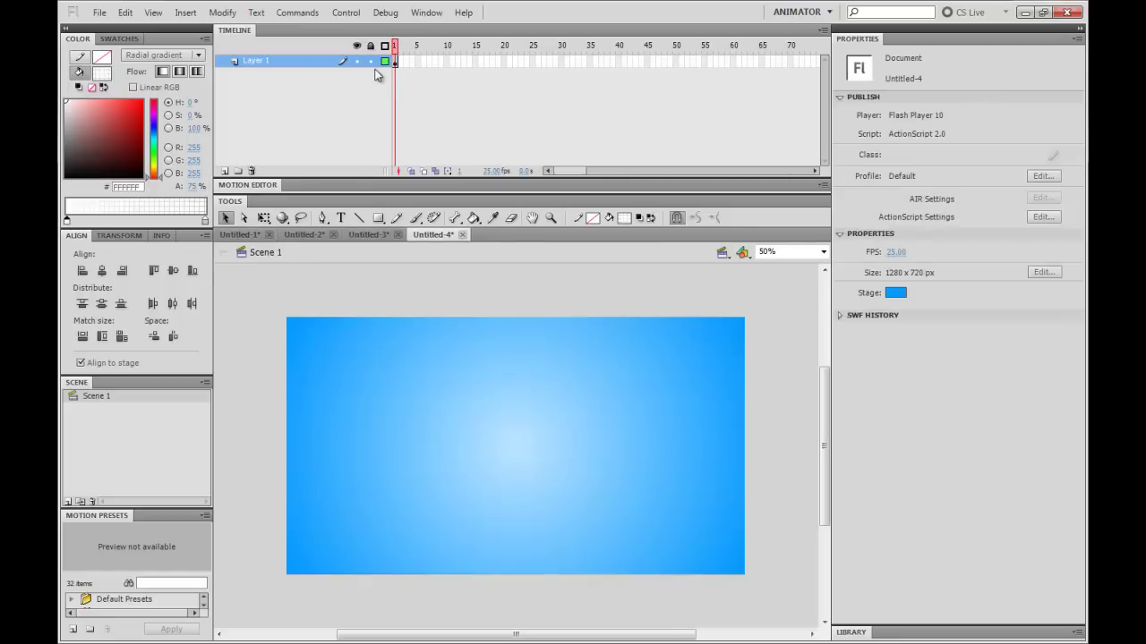
- Rename the background rectangle's layer to bg and lock it
double_click(308, 60)
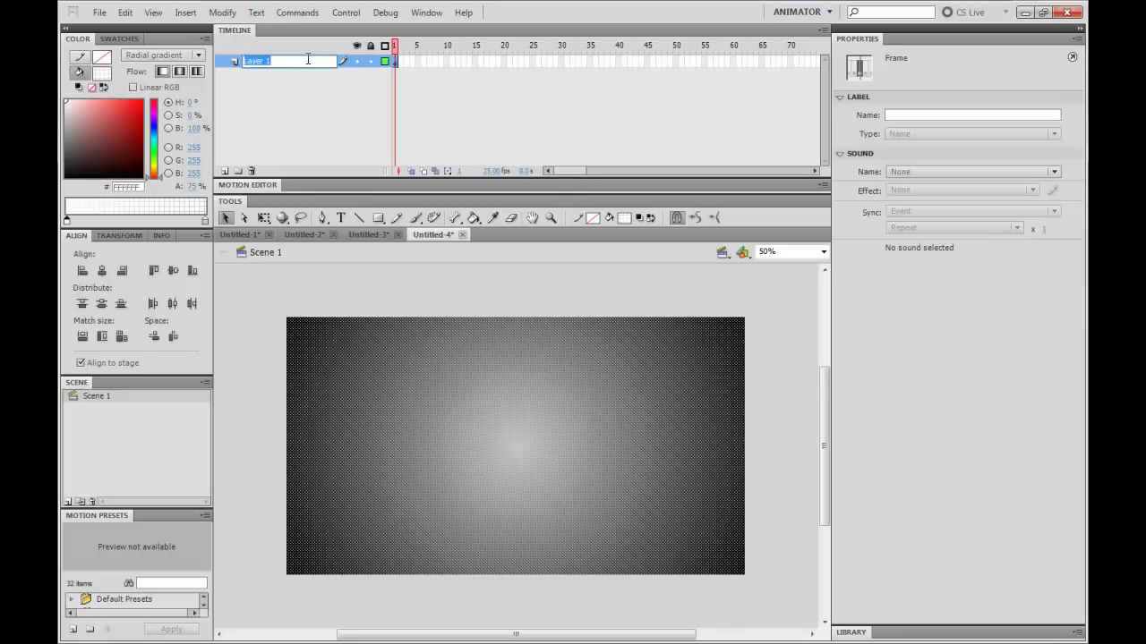
type("bg")
key("Return")
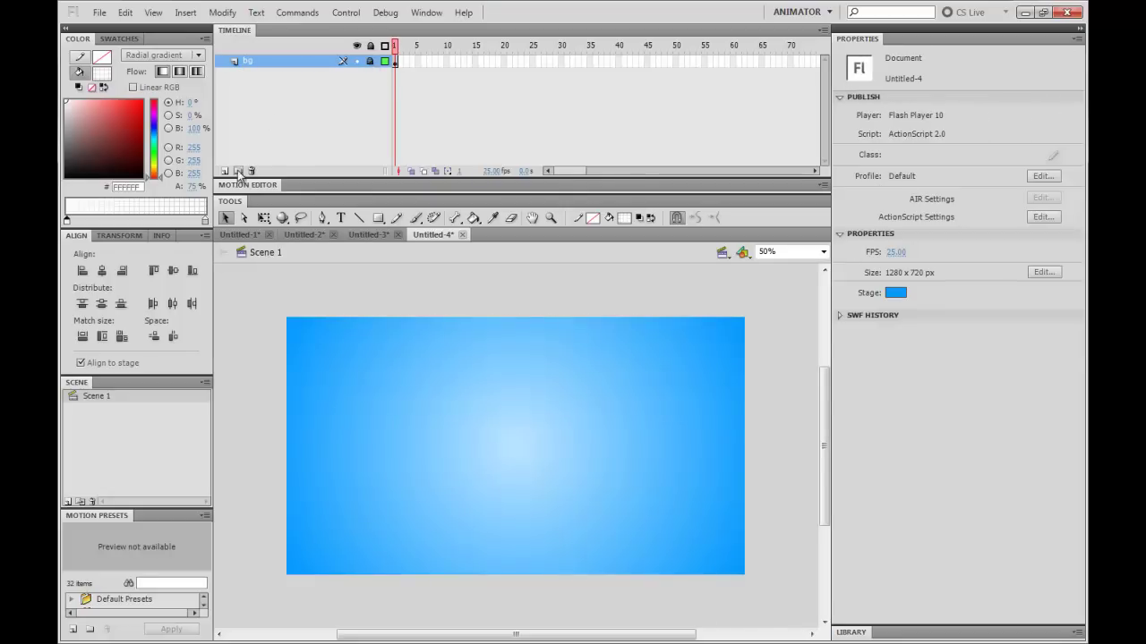
- Add a new layer above bg and place the white Impact static text MESISE.COM on it
left_click(225, 170)
left_click(394, 60)
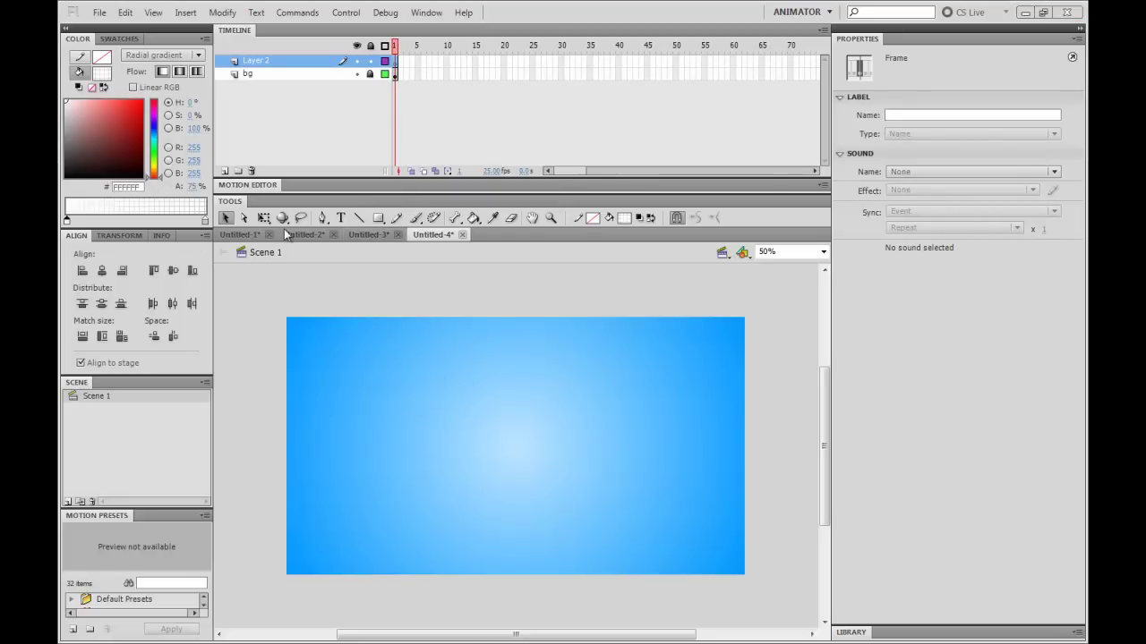
left_click(340, 217)
left_click(430, 440)
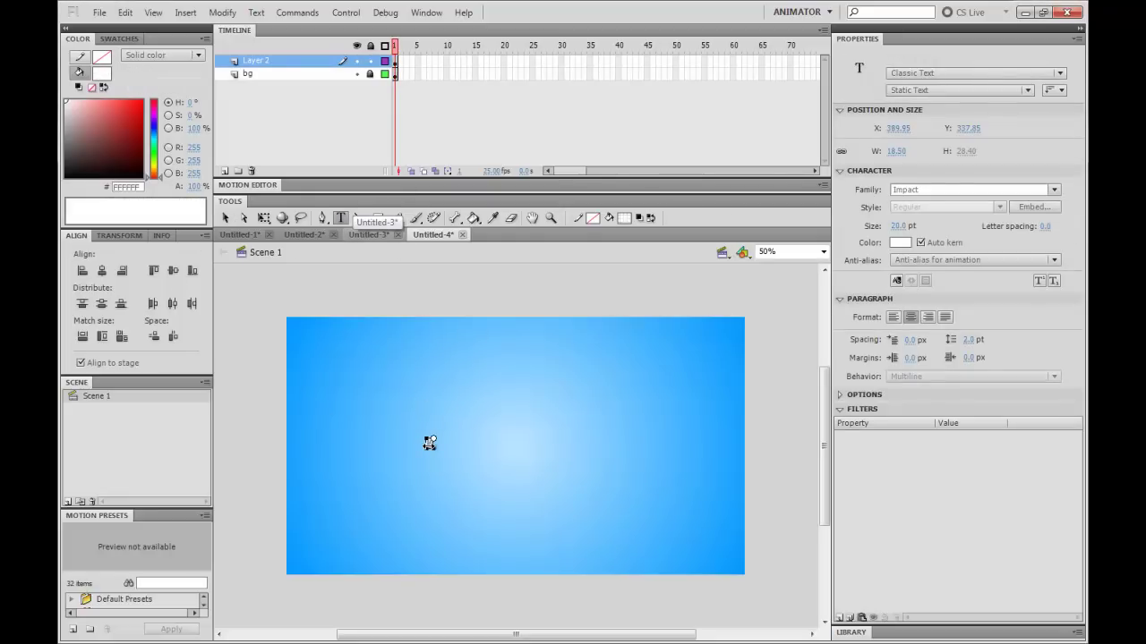
type("text")
key("Escape")
key("v")
- Scale the MESISE.COM text to about 1012 px wide and center it on the stage
left_click(430, 443)
key("q")
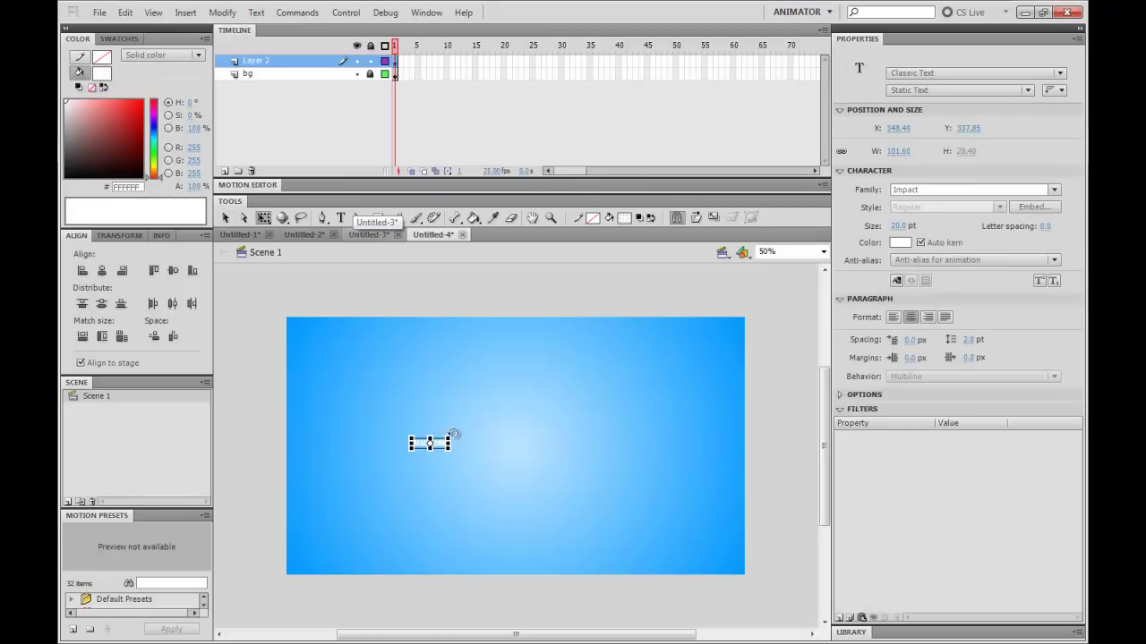
left_click_drag(447, 441, 660, 363)
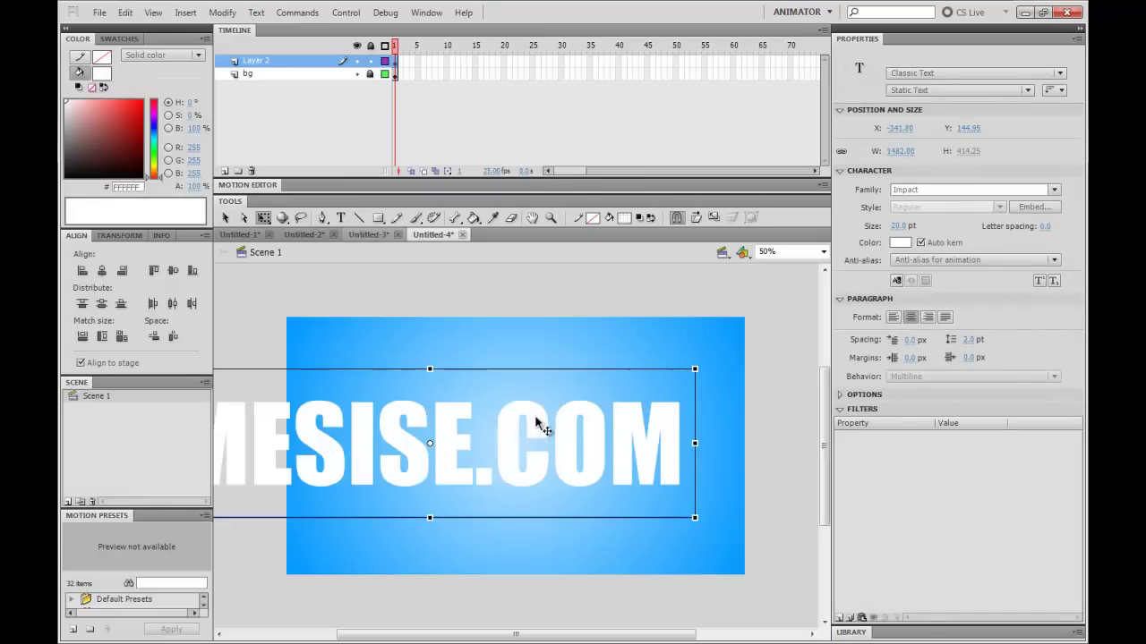
left_click(102, 271)
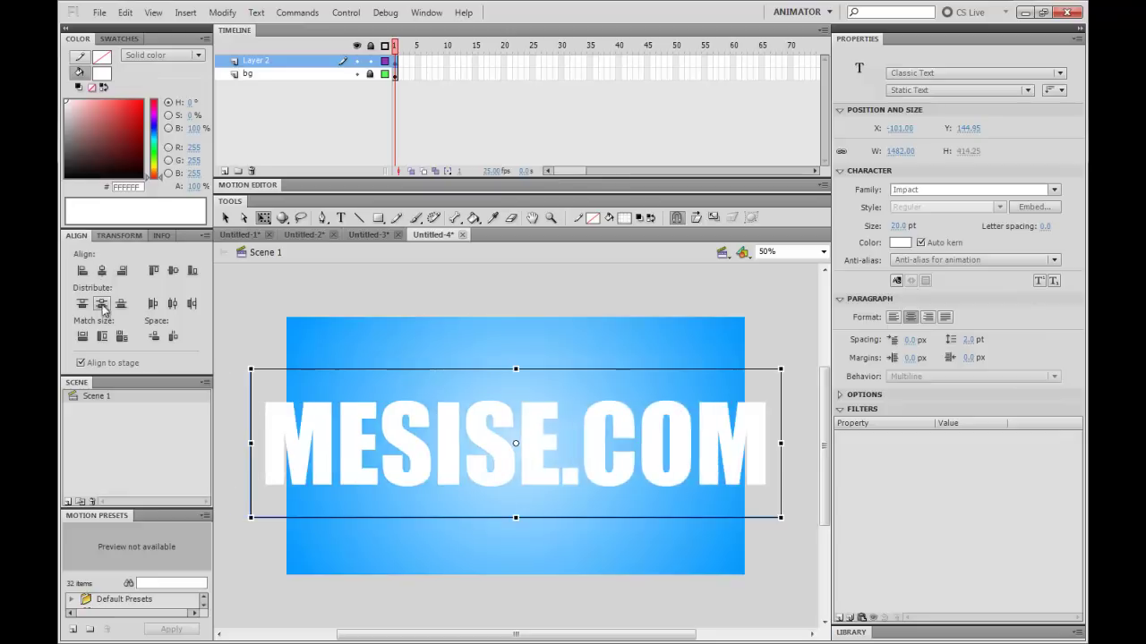
left_click_drag(781, 372, 723, 387)
left_click(708, 329)
left_click(716, 417)
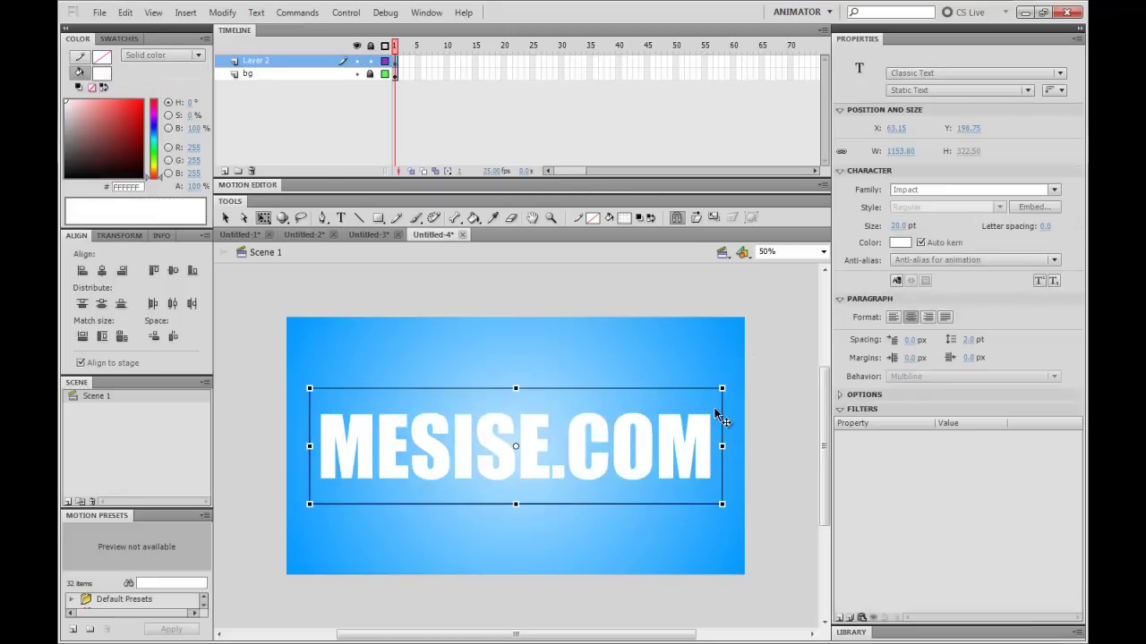
left_click_drag(705, 392, 700, 395)
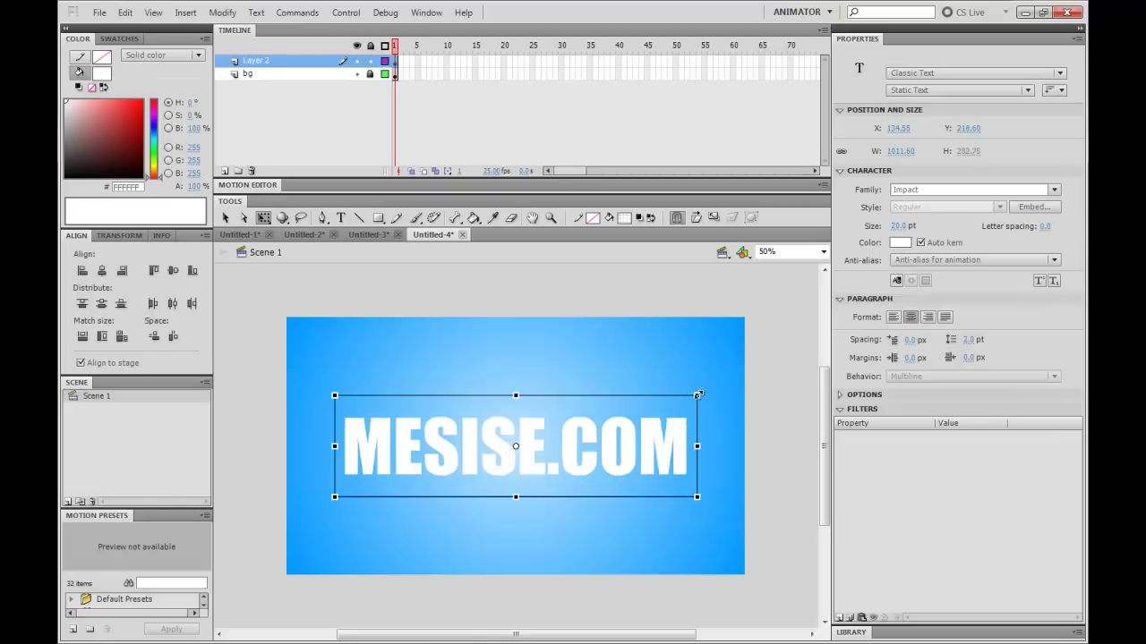
- Break the MESISE.COM text apart into shapes and convert them to a Movie Clip symbol named Symbol 1
key("ctrl+b")
key("ctrl+b")
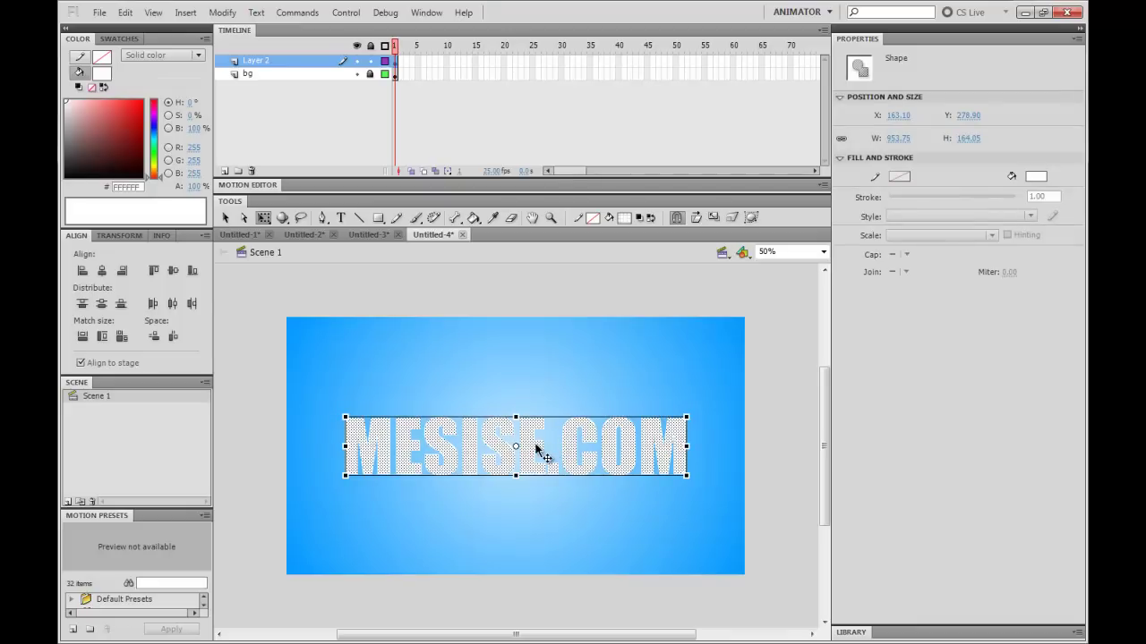
right_click(536, 446)
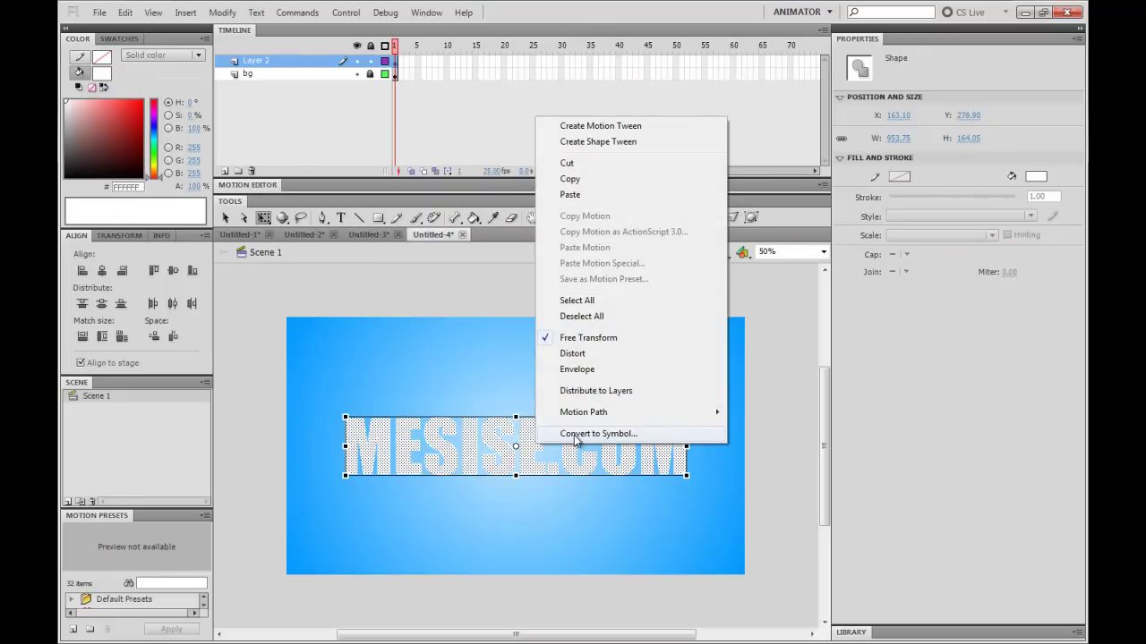
left_click(576, 435)
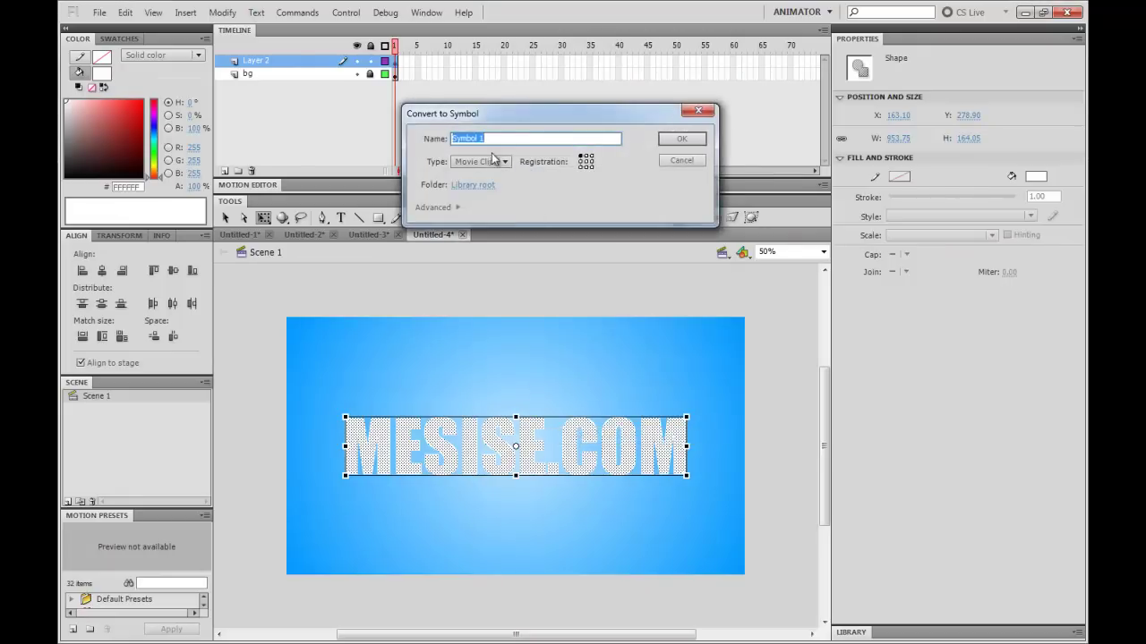
left_click(504, 158)
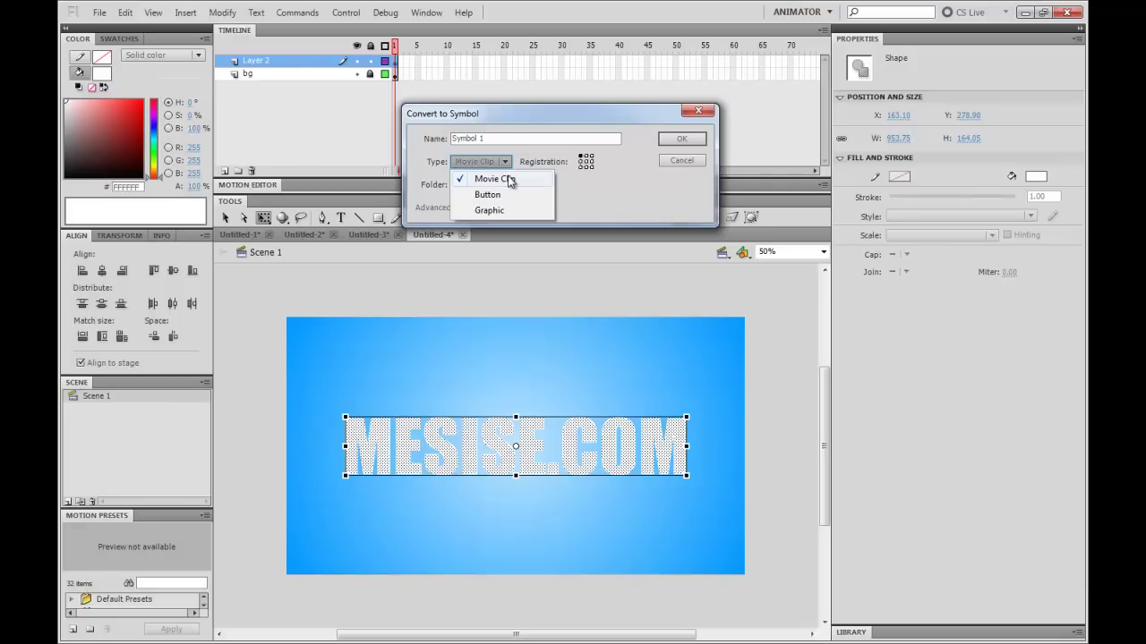
left_click(507, 176)
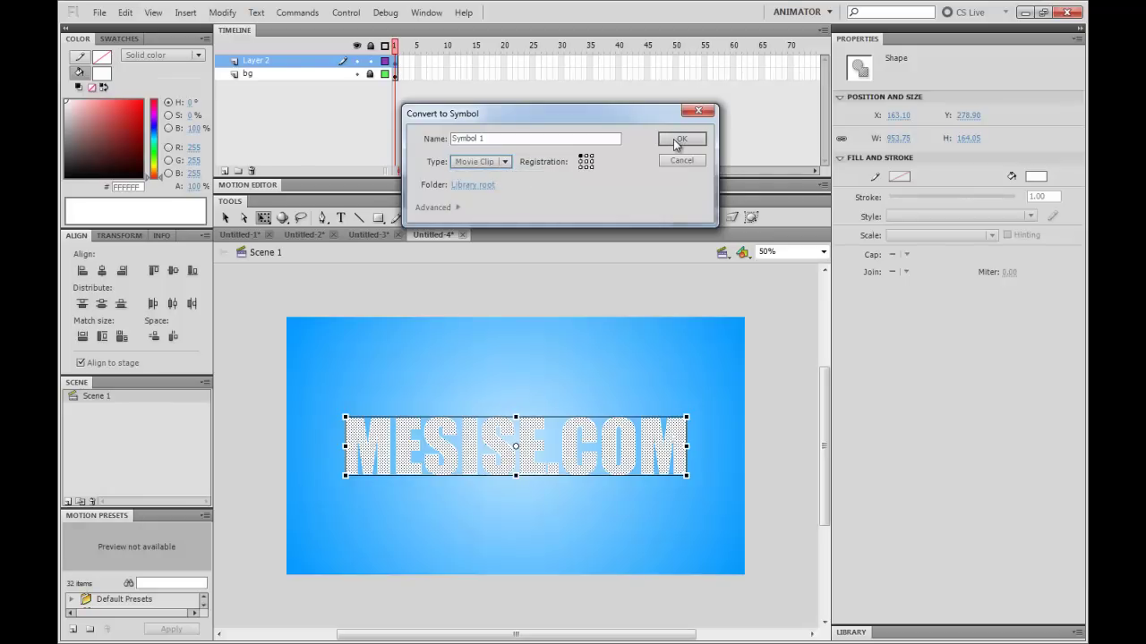
left_click(679, 140)
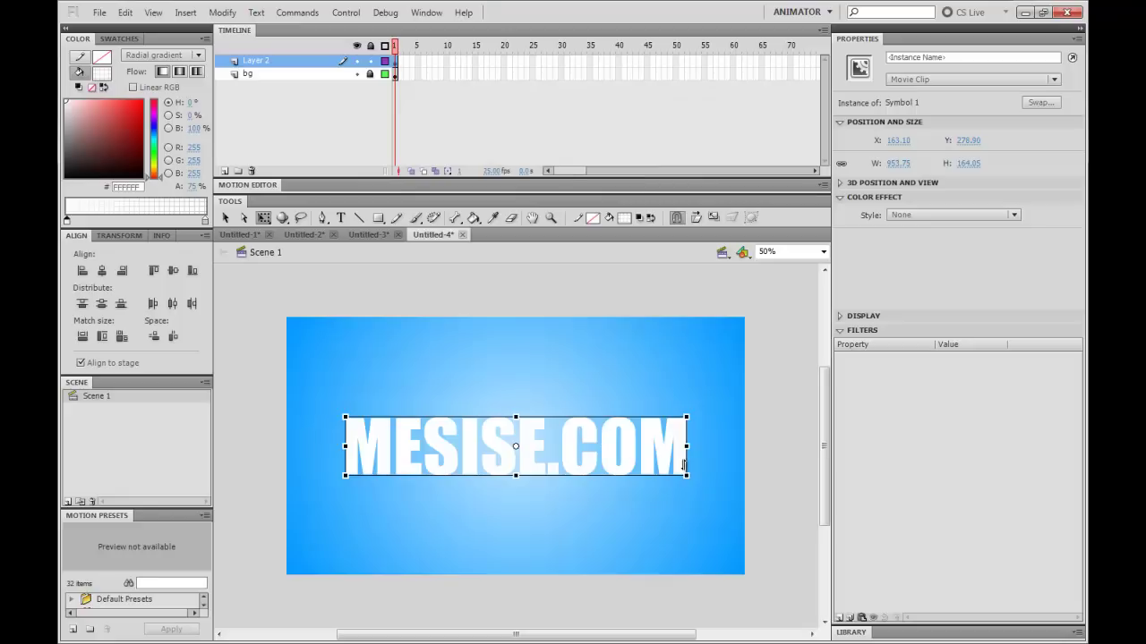
double_click(591, 439)
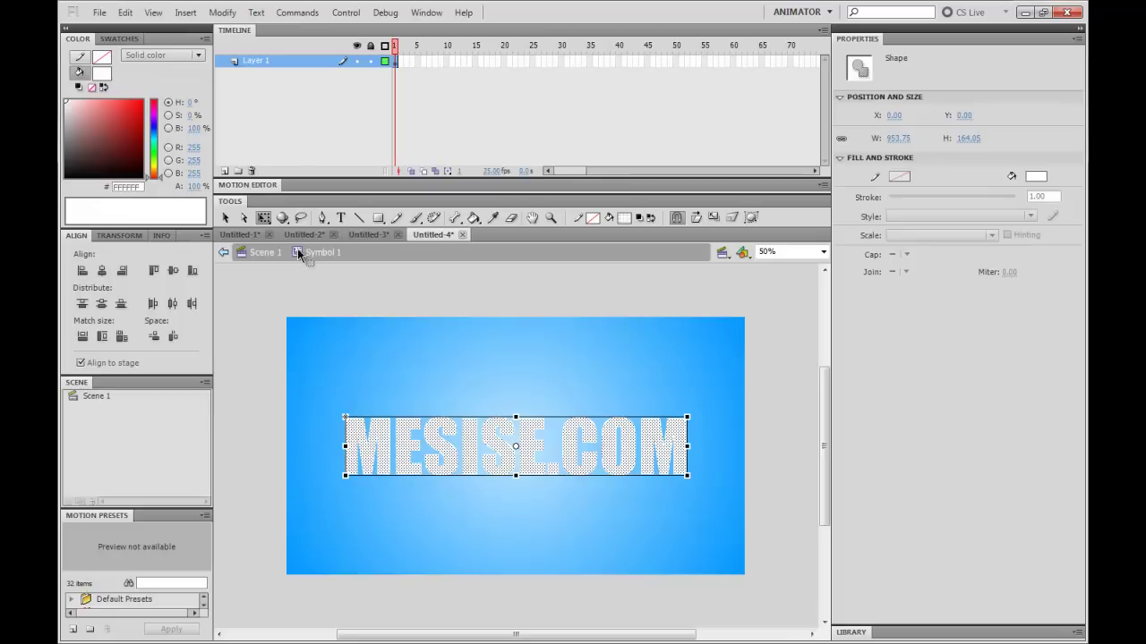
left_click_drag(309, 379, 763, 533)
left_click_drag(280, 374, 748, 520)
left_click(710, 484)
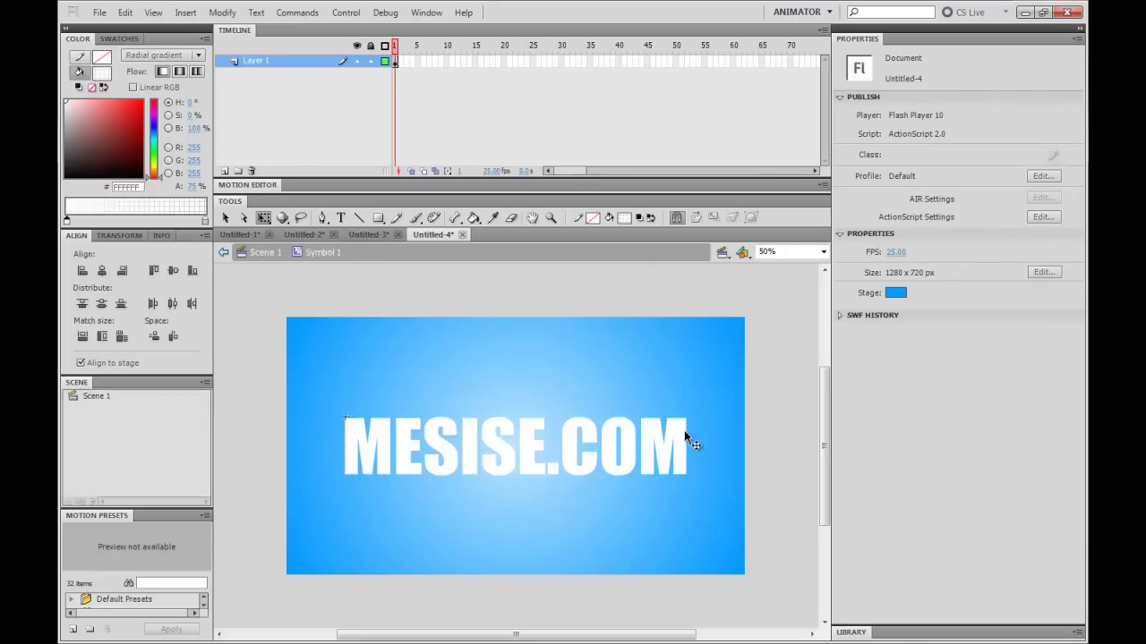
left_click(686, 436)
left_click(666, 366)
left_click(265, 253)
- Open the MESISE.COM movie clip for editing and convert the letter shapes inside it to a nested Movie Clip symbol named Symbol 2
left_click(381, 314)
left_click(379, 441)
double_click(378, 441)
key("ctrl+a")
left_click(689, 426)
left_click_drag(695, 384, 274, 545)
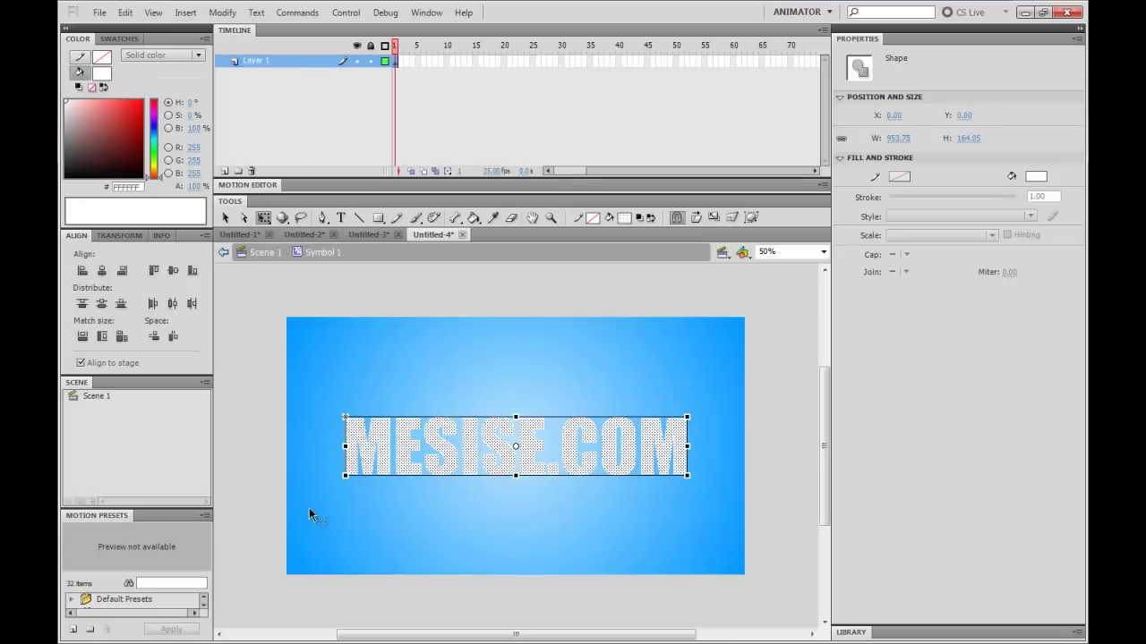
key("F8")
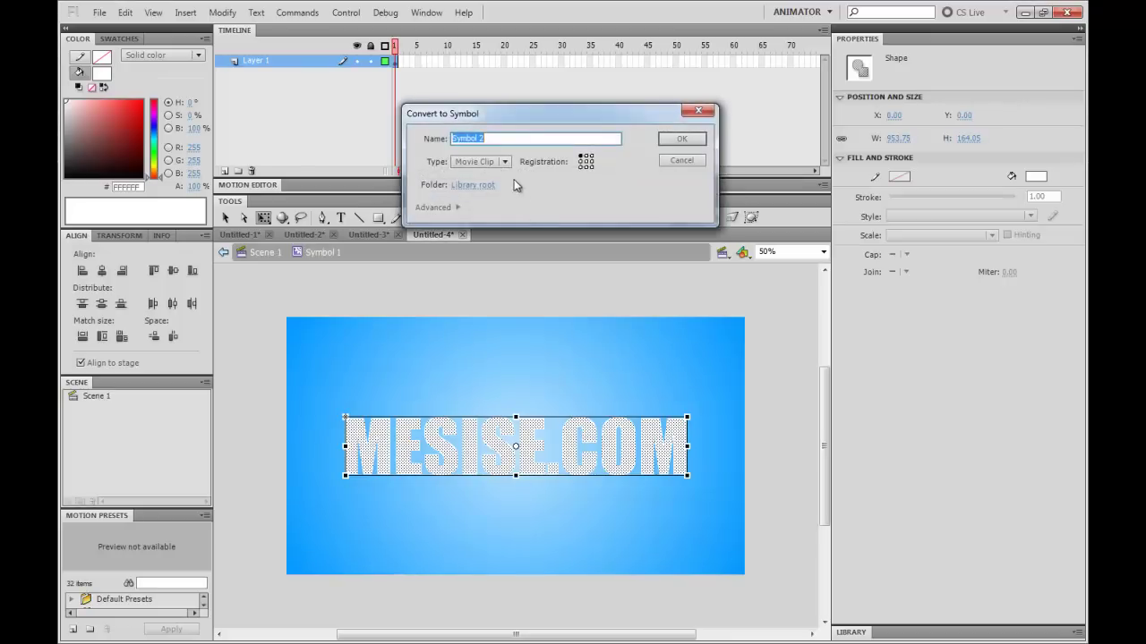
left_click(677, 141)
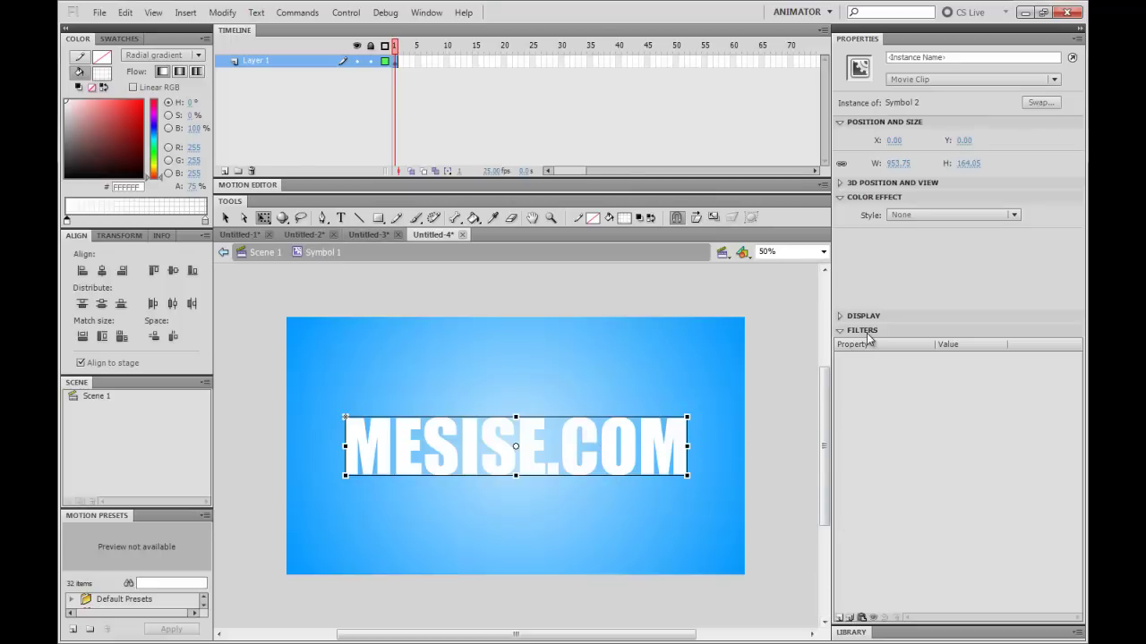
left_click(901, 632)
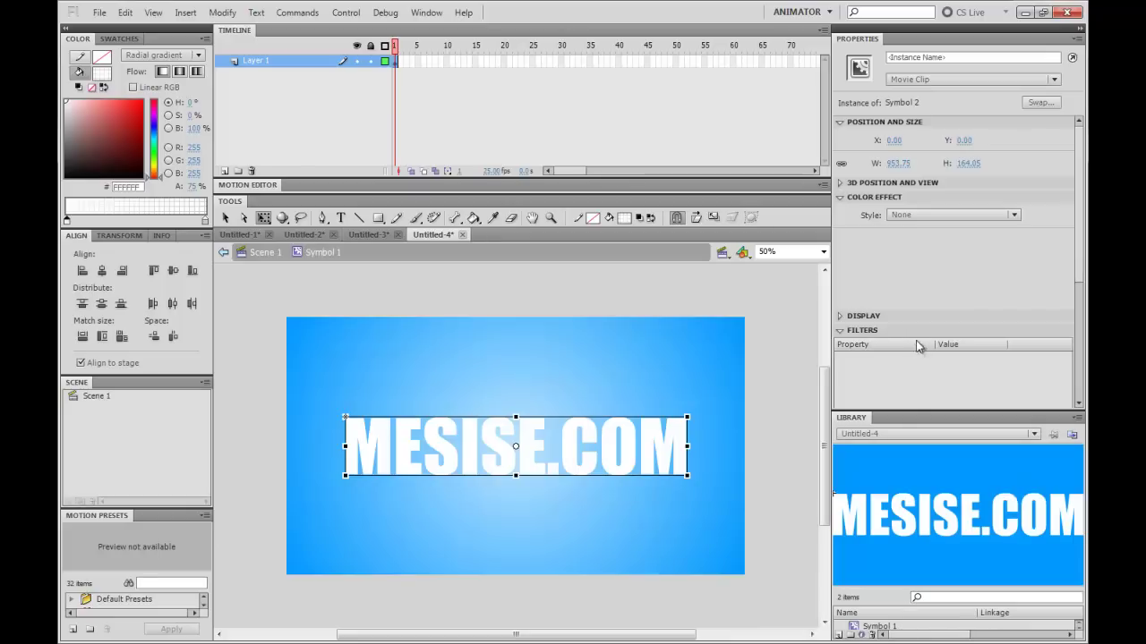
left_click(901, 418)
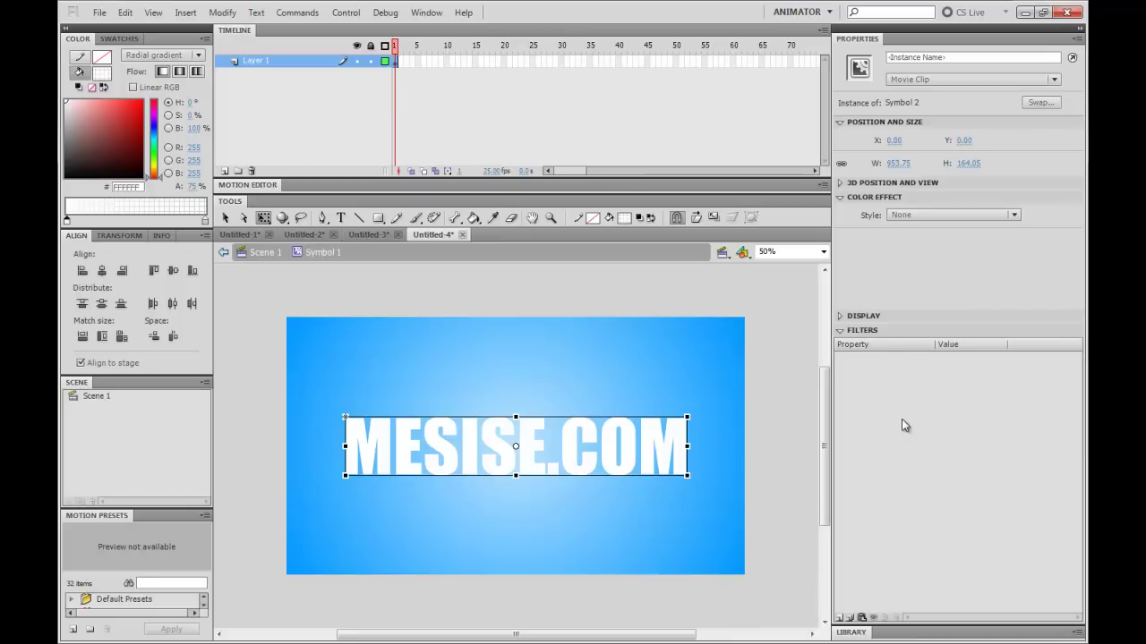
left_click(895, 634)
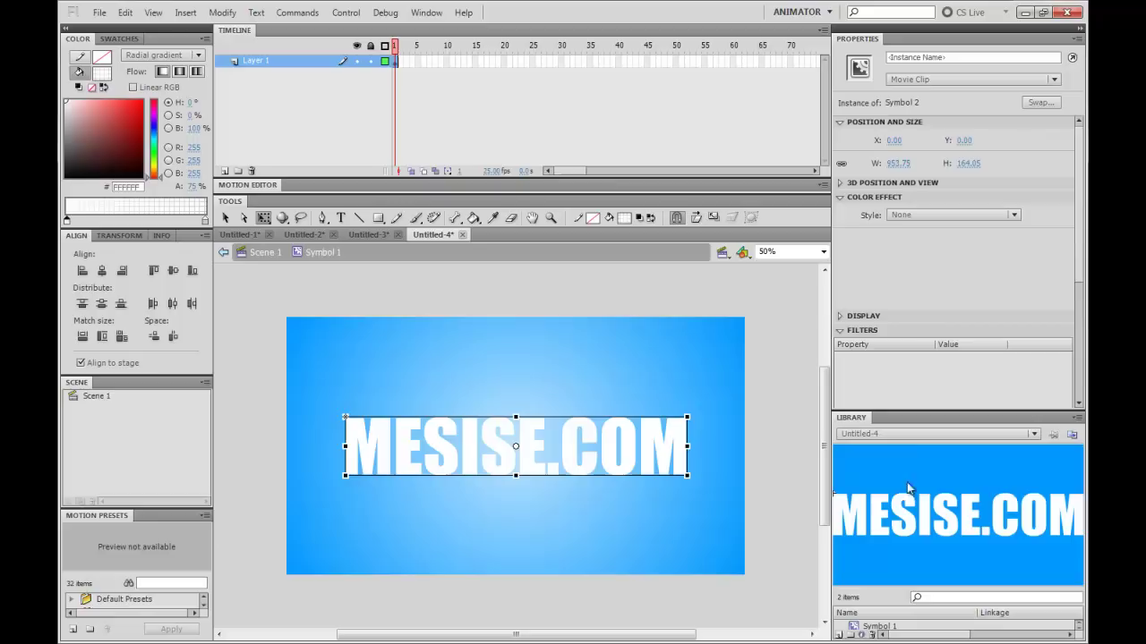
left_click(908, 420)
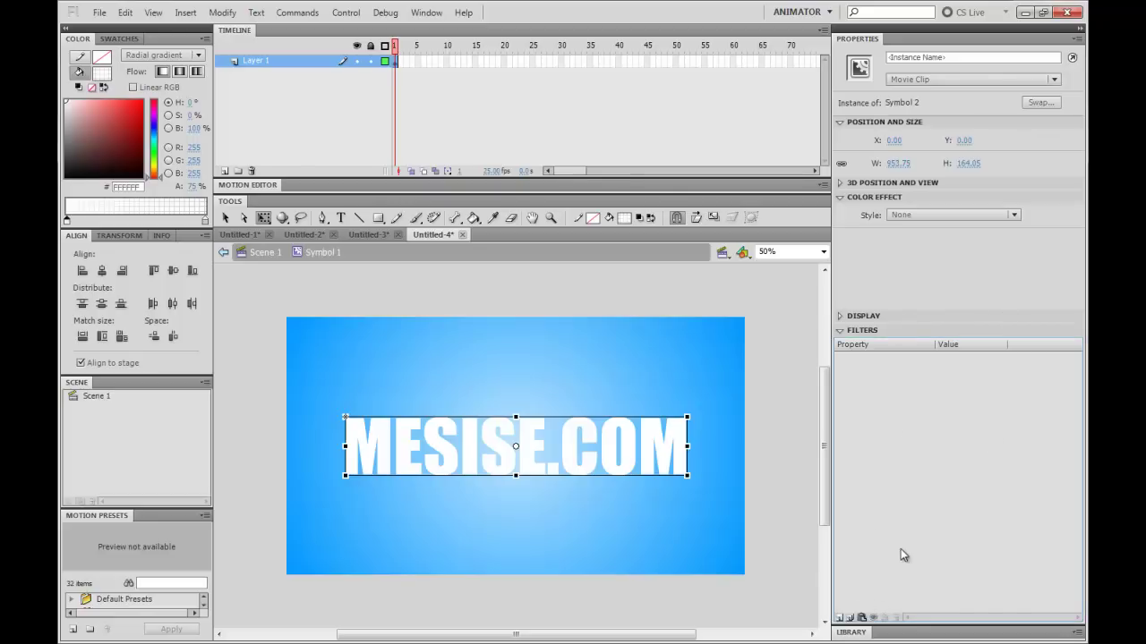
- Add a Glow filter to the nested MESISE.COM clip with a white color and High quality
left_click(839, 619)
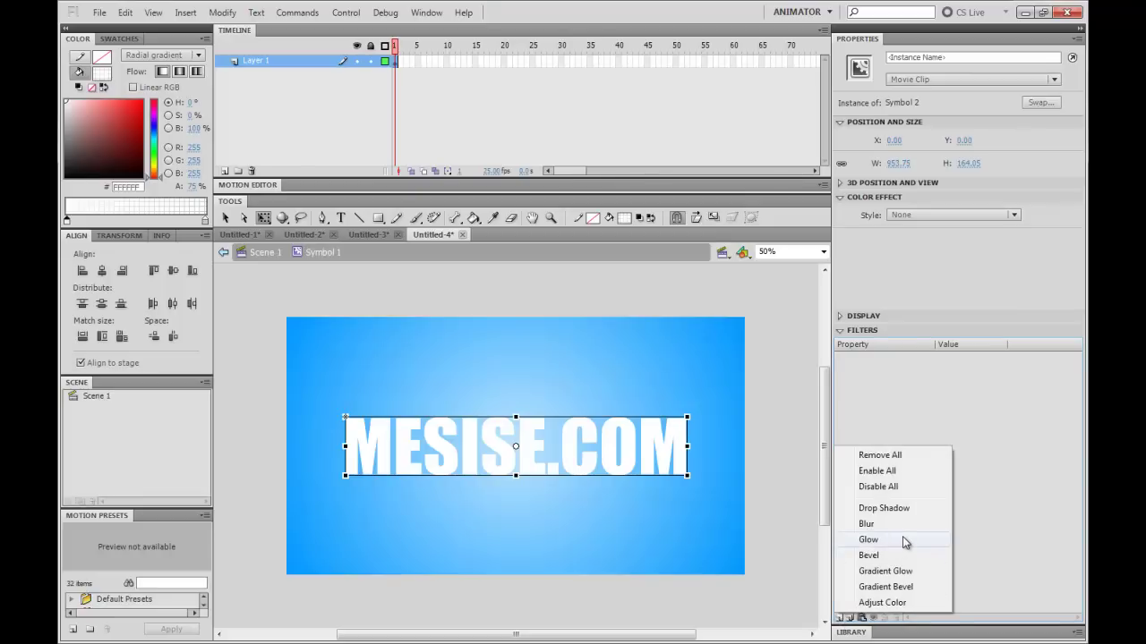
left_click(902, 540)
left_click(945, 425)
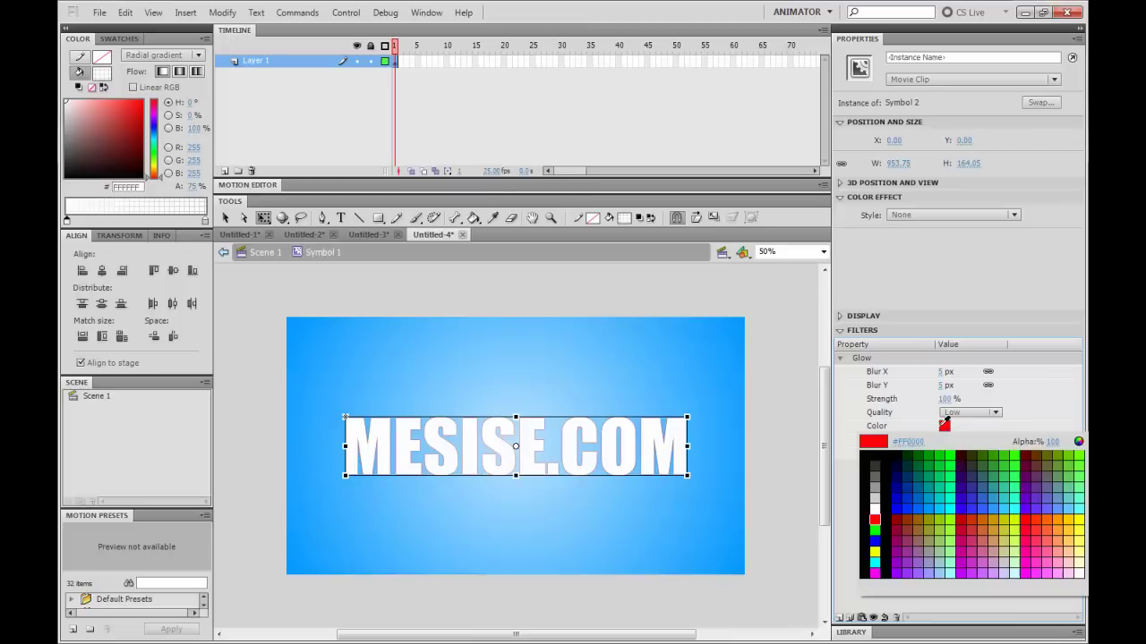
left_click(874, 512)
left_click(982, 414)
left_click(974, 466)
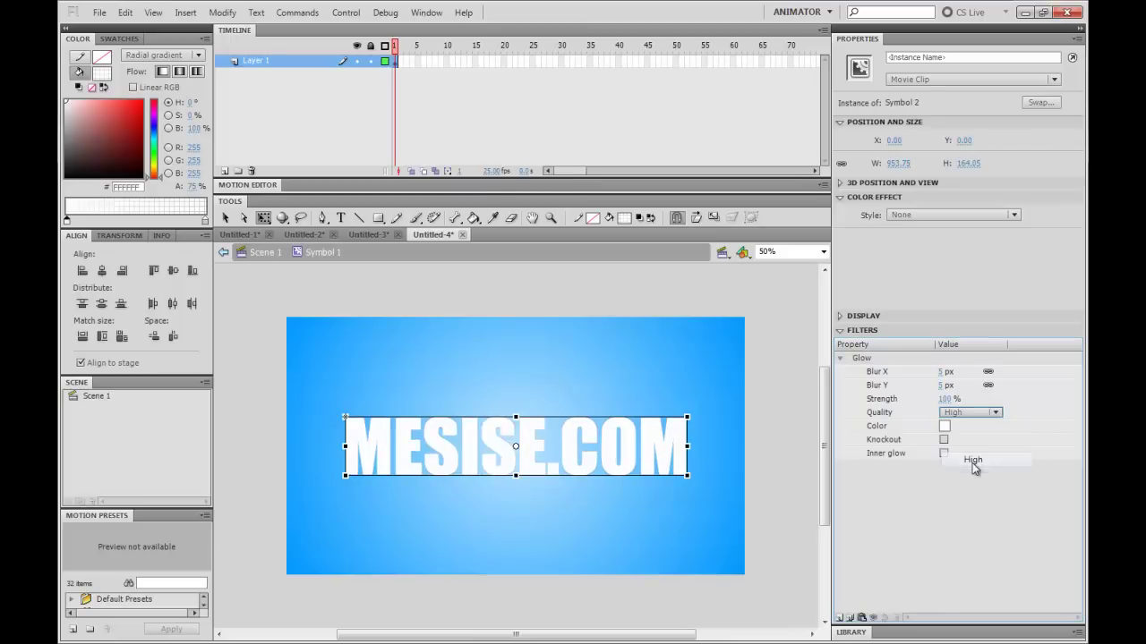
- Try several blur amounts for the text's glow and settle on 13 px for both Blur X and Blur Y
left_click(941, 385)
type("10")
key("Return")
type("8")
key("Return")
type("15")
key("Return")
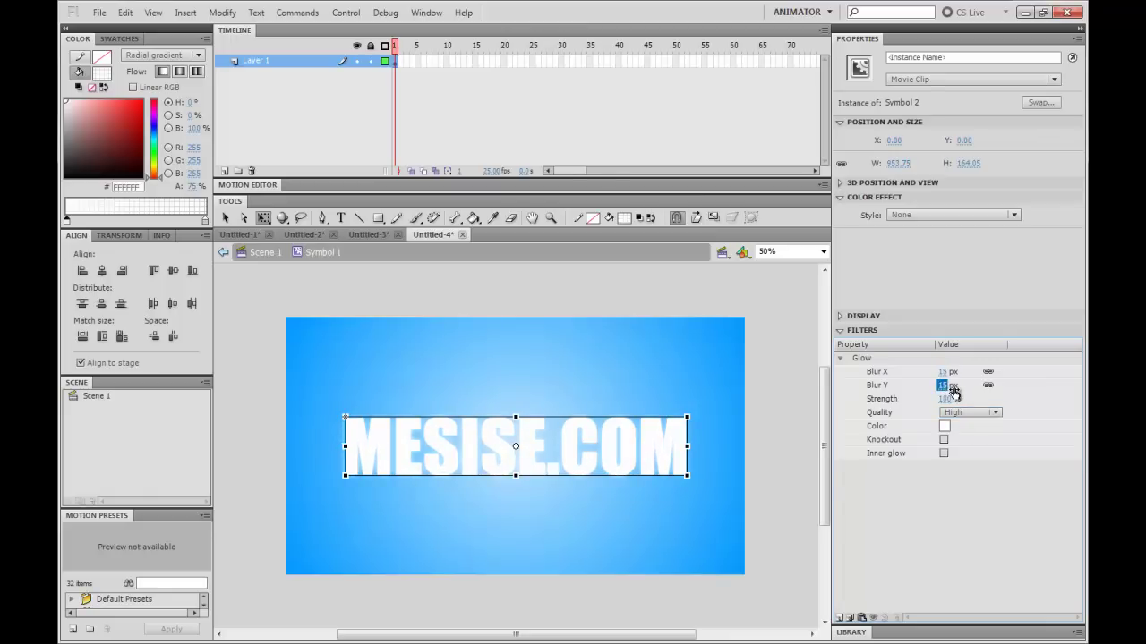
type("13")
key("Return")
left_click(762, 396)
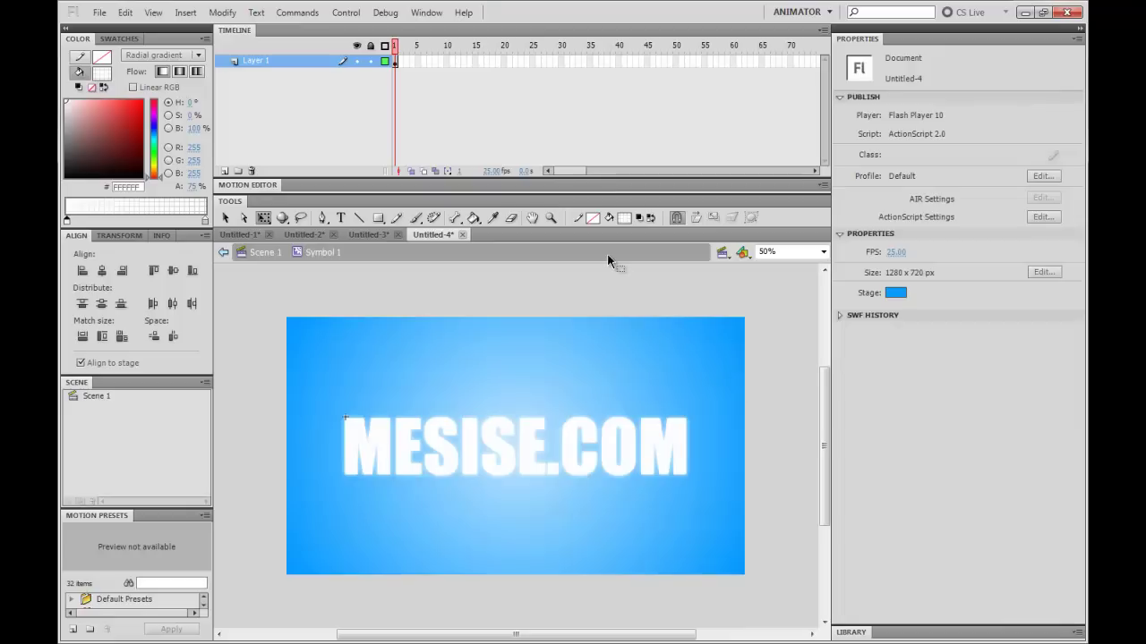
- Insert keyframes at frames 20 and 10 of Layer 1 inside Symbol 1
right_click(504, 65)
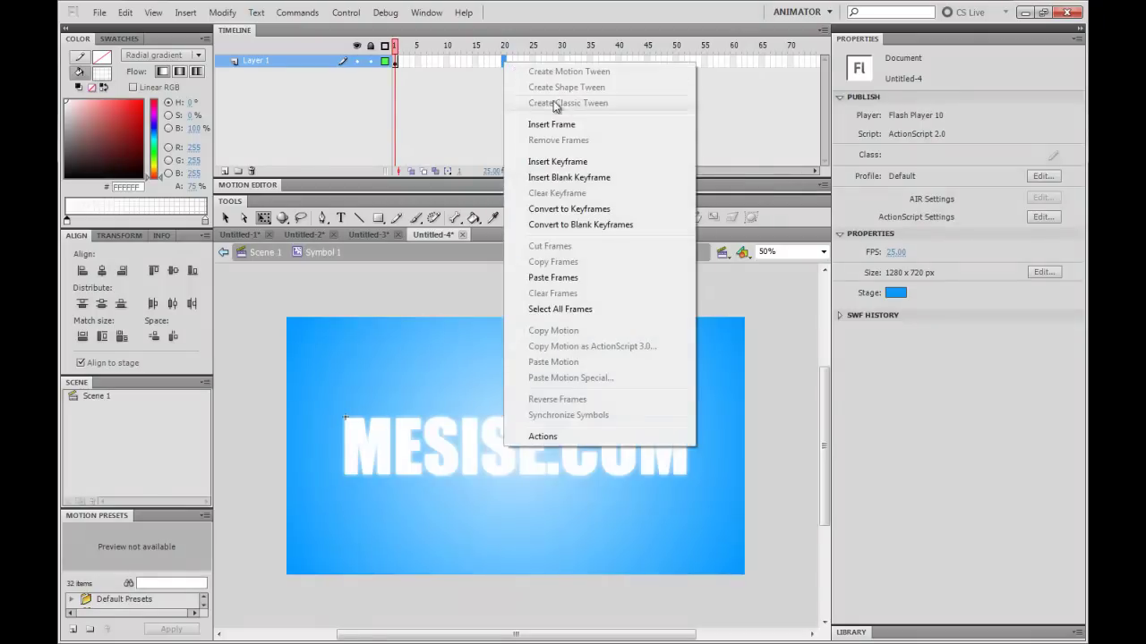
left_click(561, 164)
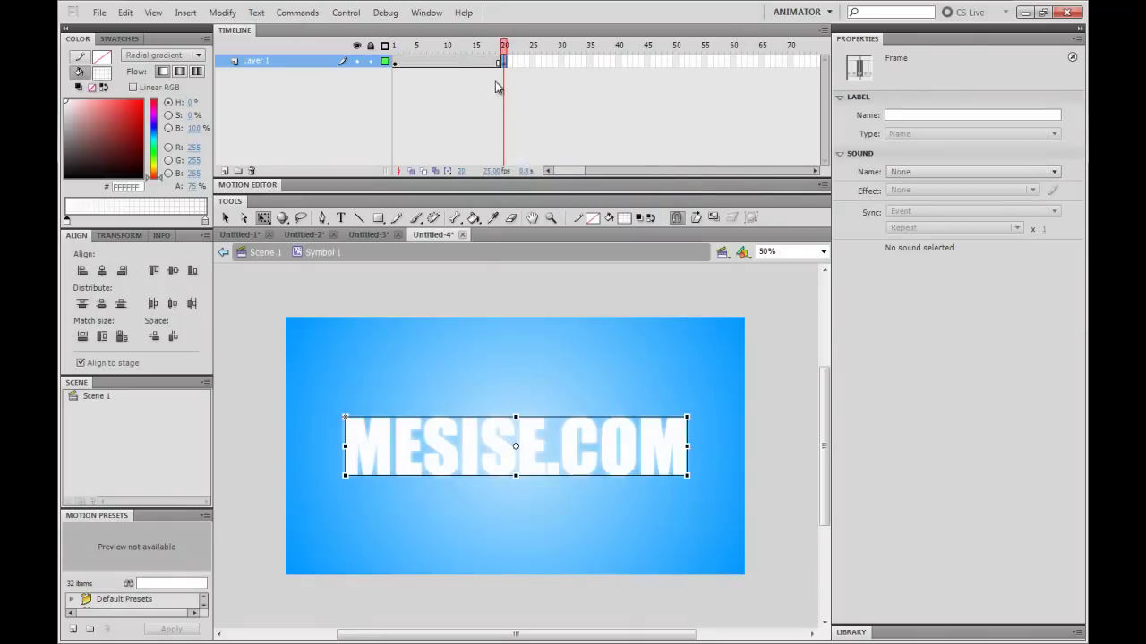
left_click(448, 61)
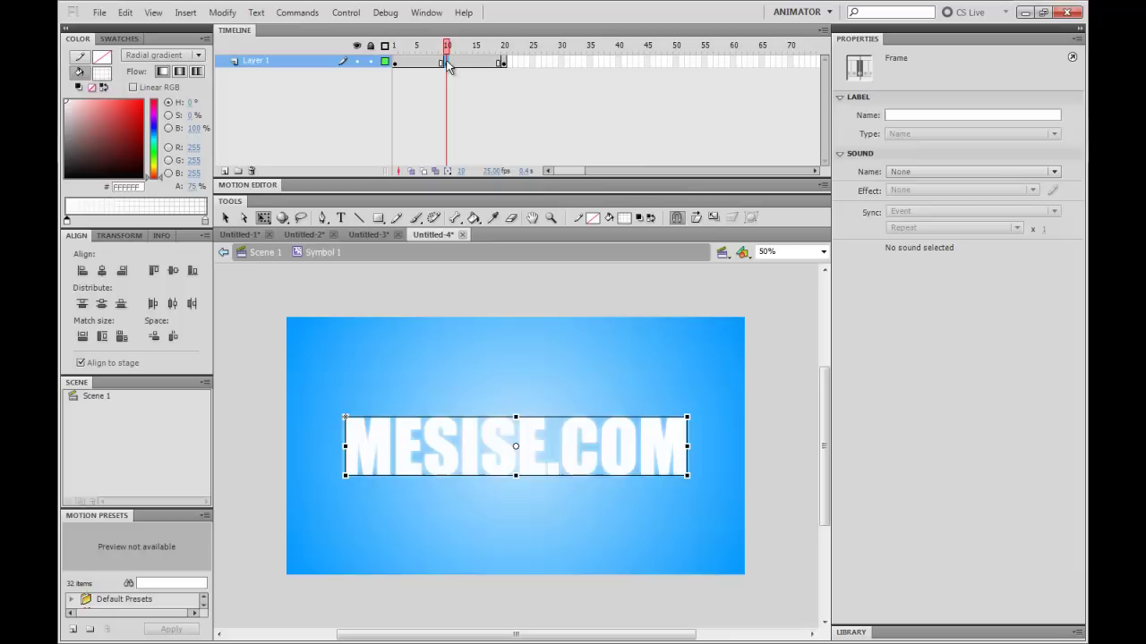
right_click(449, 66)
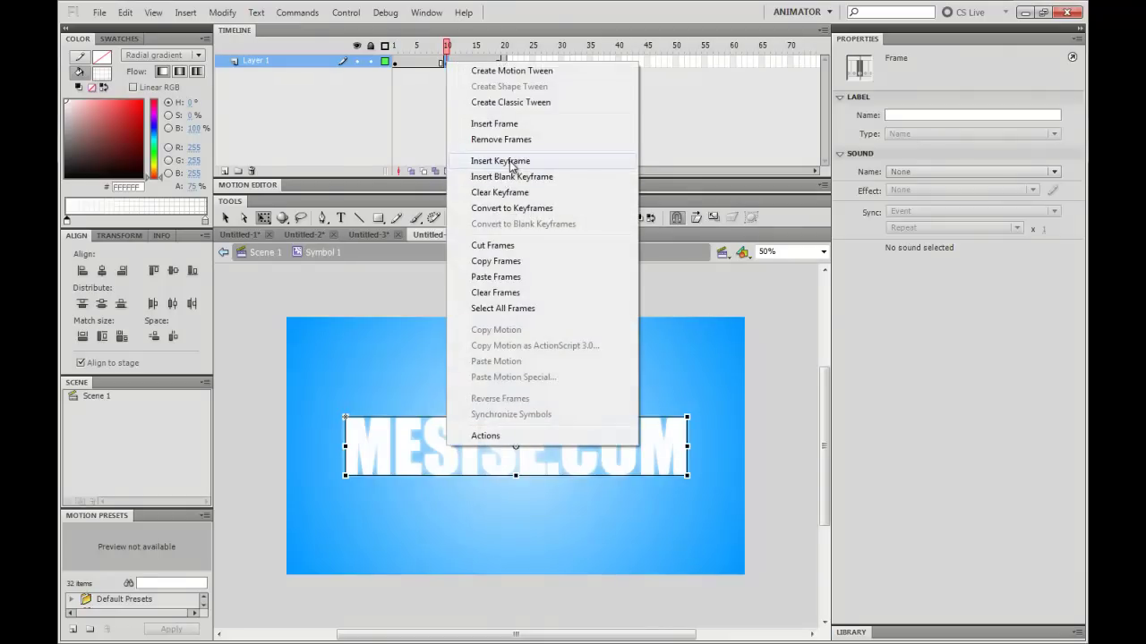
left_click(510, 163)
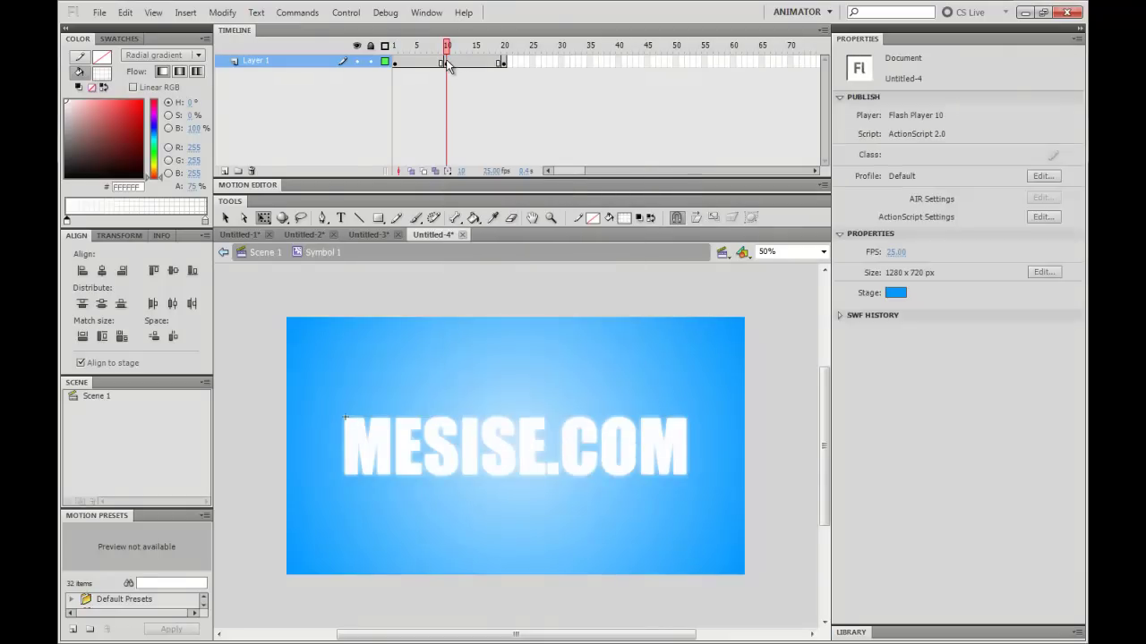
- On the frame 10 keyframe, set the text's glow to a 64 px blur and about 137% strength
left_click(445, 59)
mouse_move(444, 45)
left_mouse_down()
mouse_move(428, 44)
mouse_move(447, 49)
left_mouse_up()
left_click(449, 63)
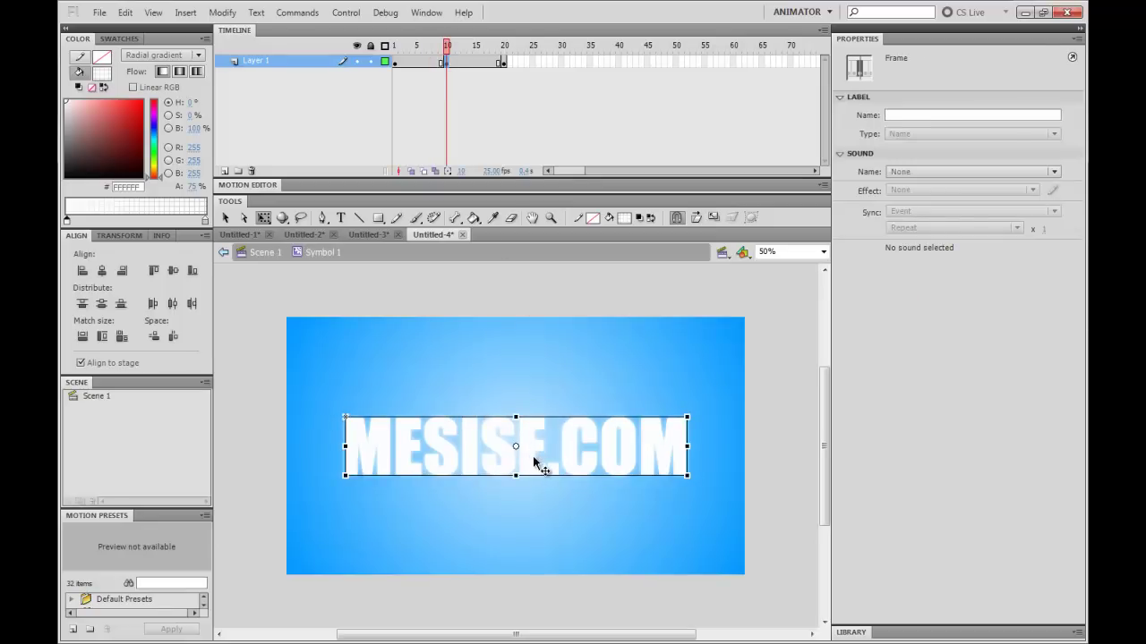
left_click(533, 455)
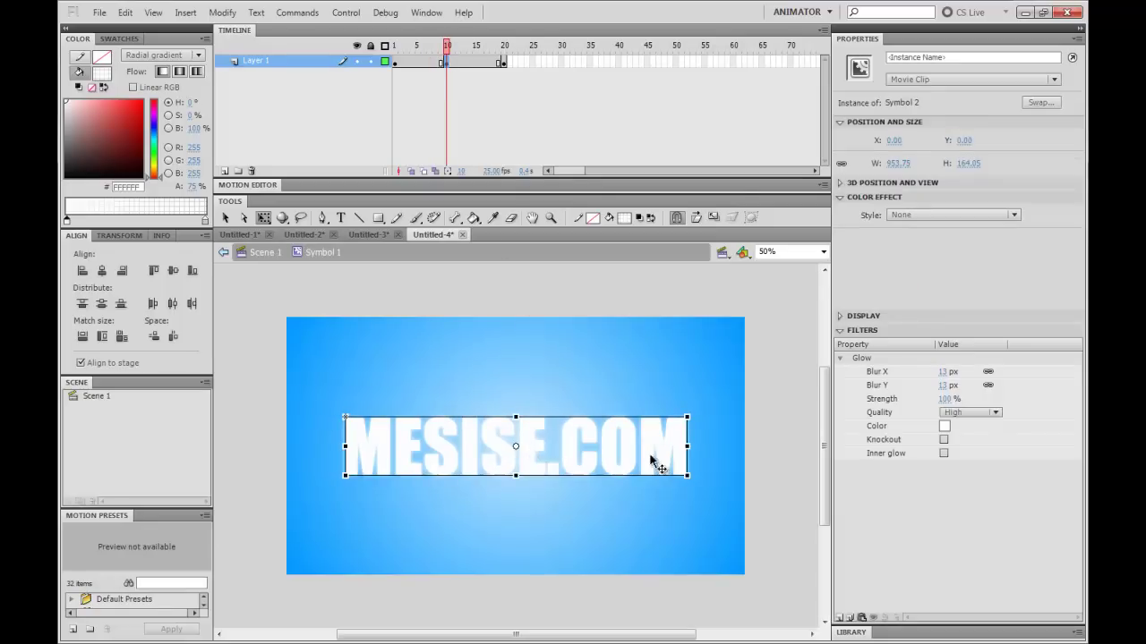
left_click(944, 399)
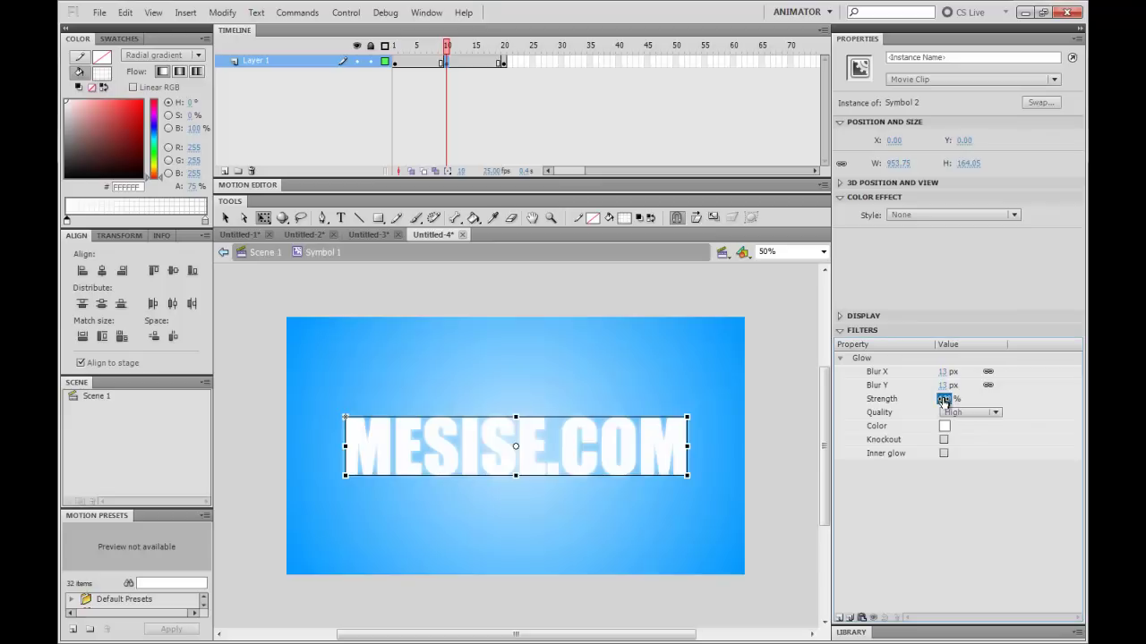
left_click_drag(945, 401, 1051, 408)
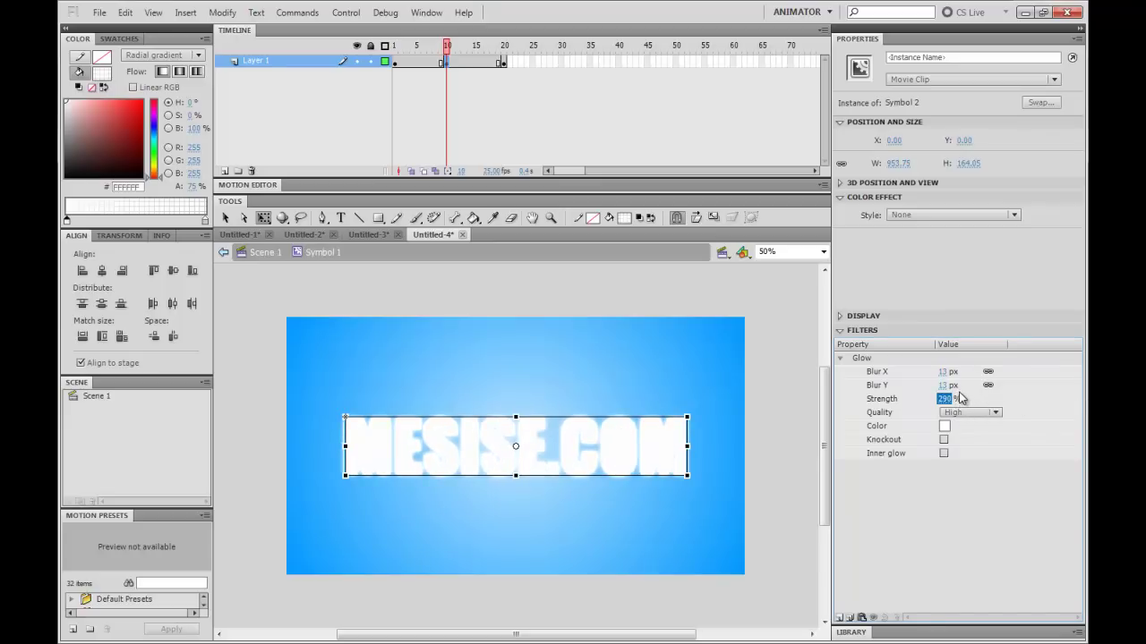
left_click_drag(948, 400, 995, 401)
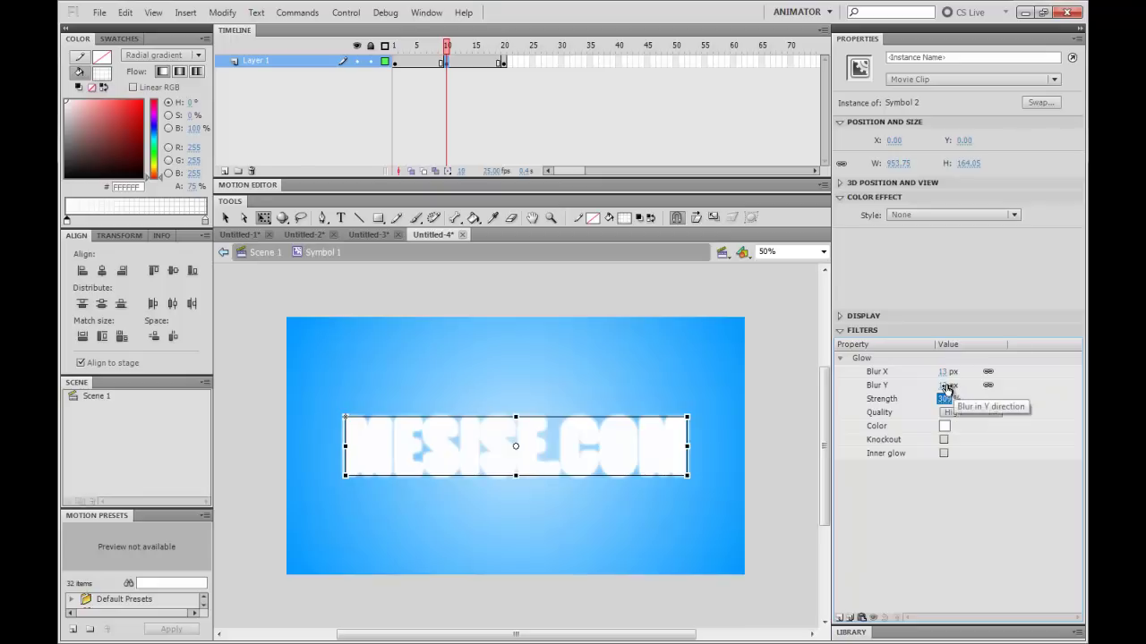
left_click_drag(947, 387, 998, 399)
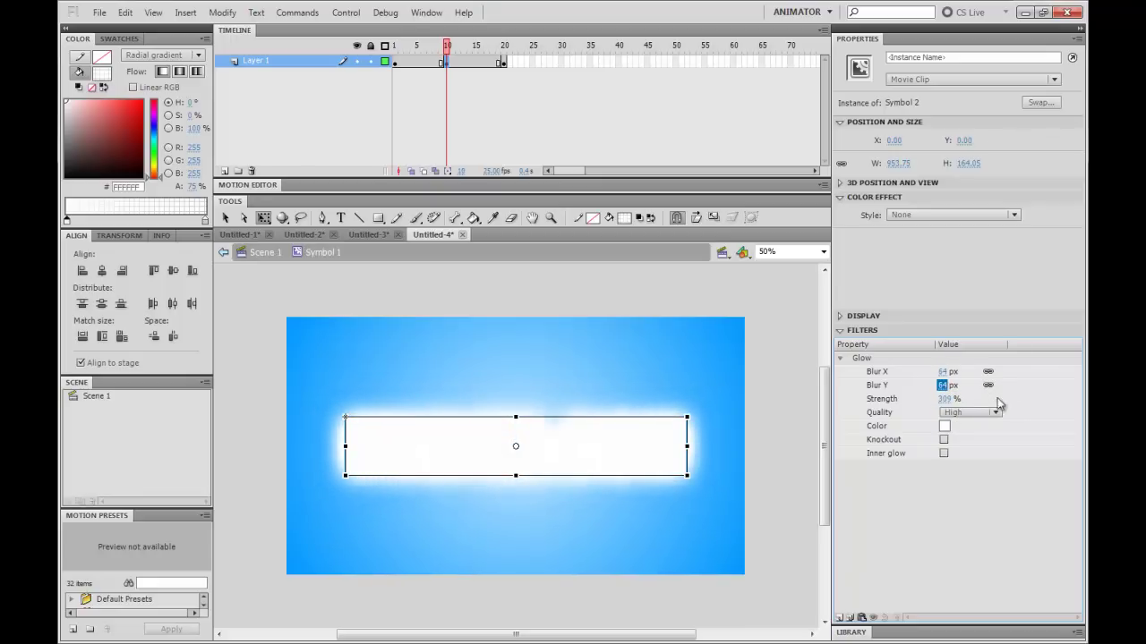
left_click(946, 400)
left_click_drag(930, 411, 825, 417)
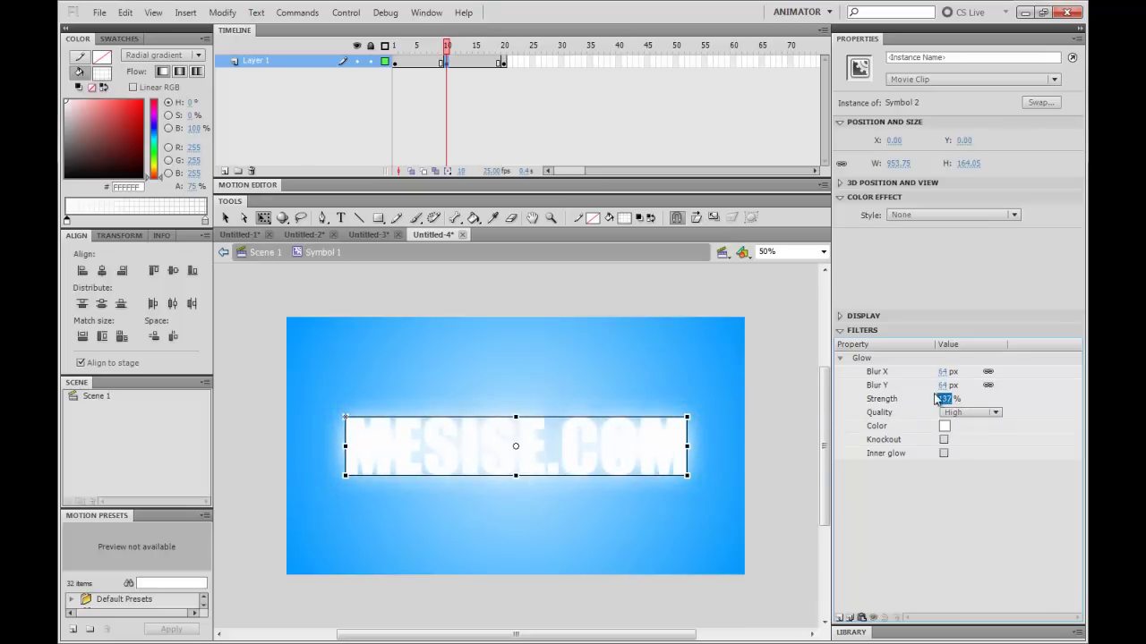
left_click(714, 366)
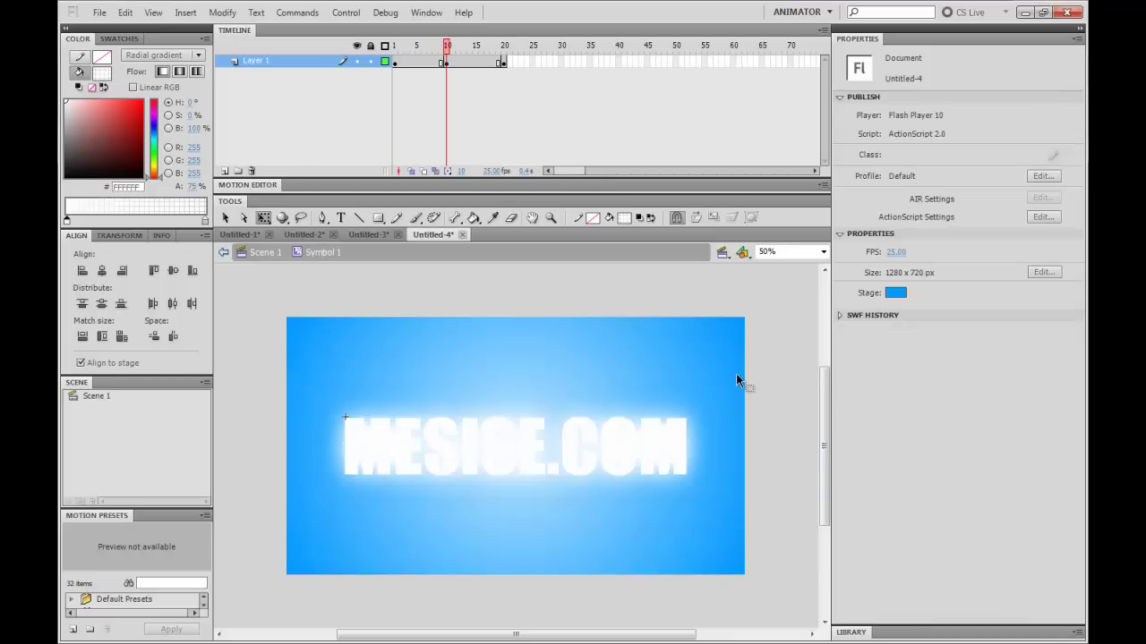
- Create classic tweens across both keyframe spans of Layer 1, from frame 1 to 10 and 10 to 20, and play the timeline
left_click_drag(416, 59, 484, 86)
left_click(504, 60)
left_click(468, 97)
left_click(484, 86)
left_click_drag(417, 68, 479, 61)
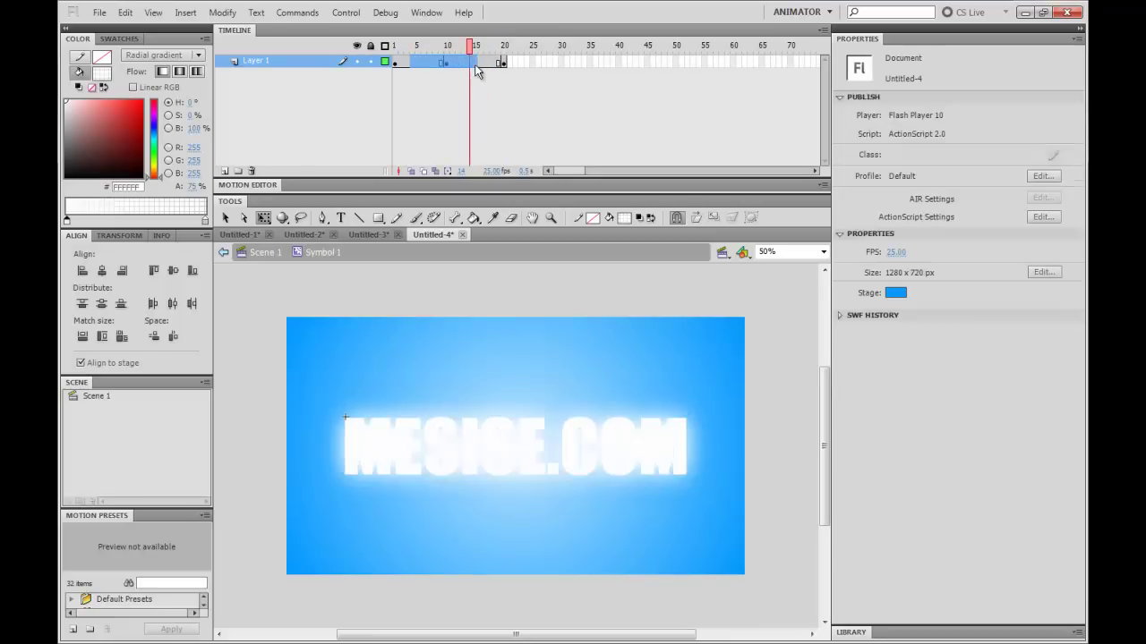
right_click(478, 61)
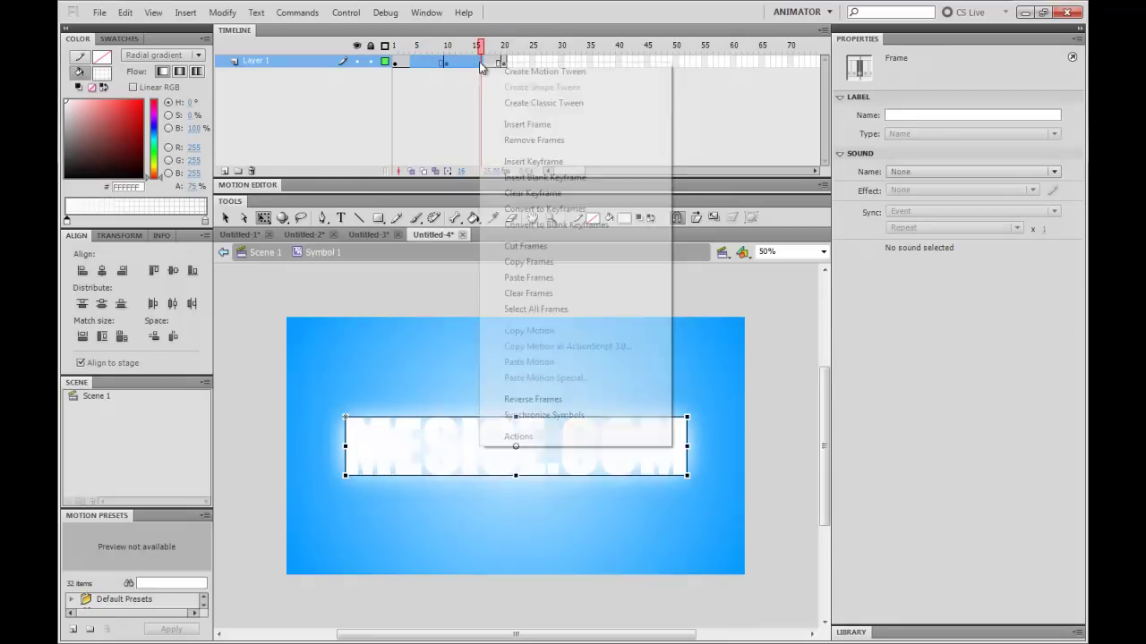
left_click(514, 103)
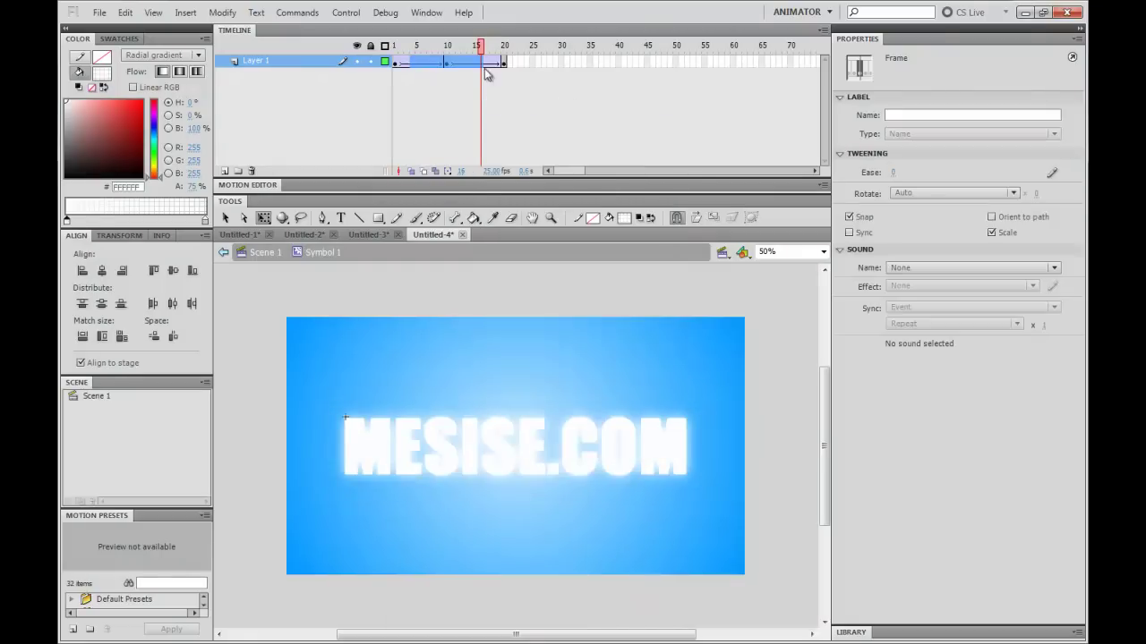
key("Return")
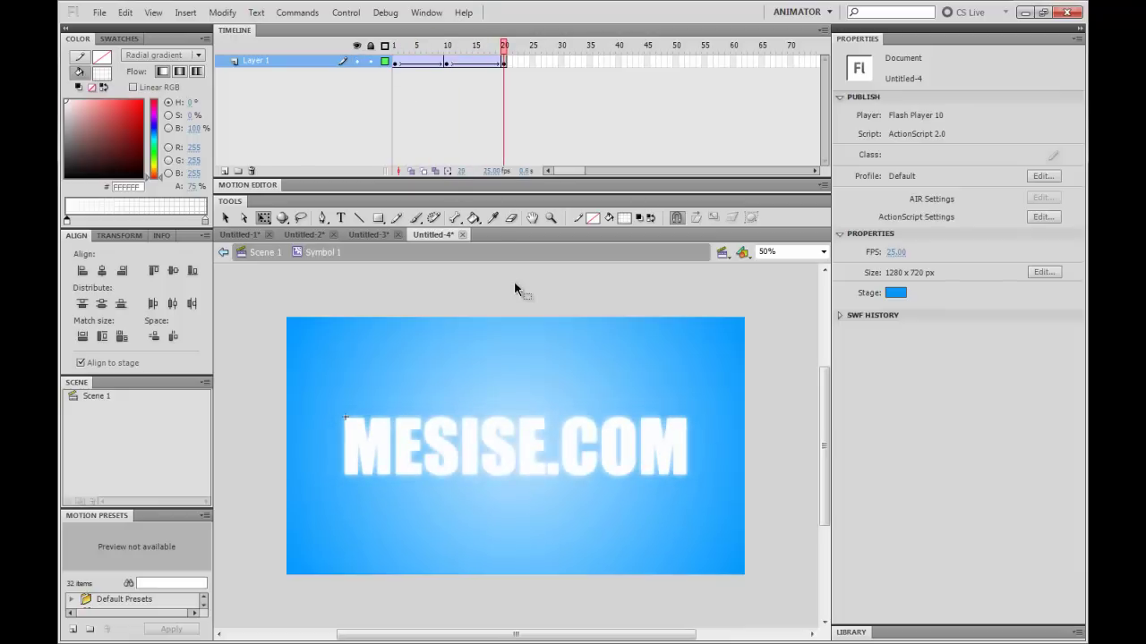
- Return to Scene 1 and test the movie to check the pulsing glow on the text
left_click(259, 257)
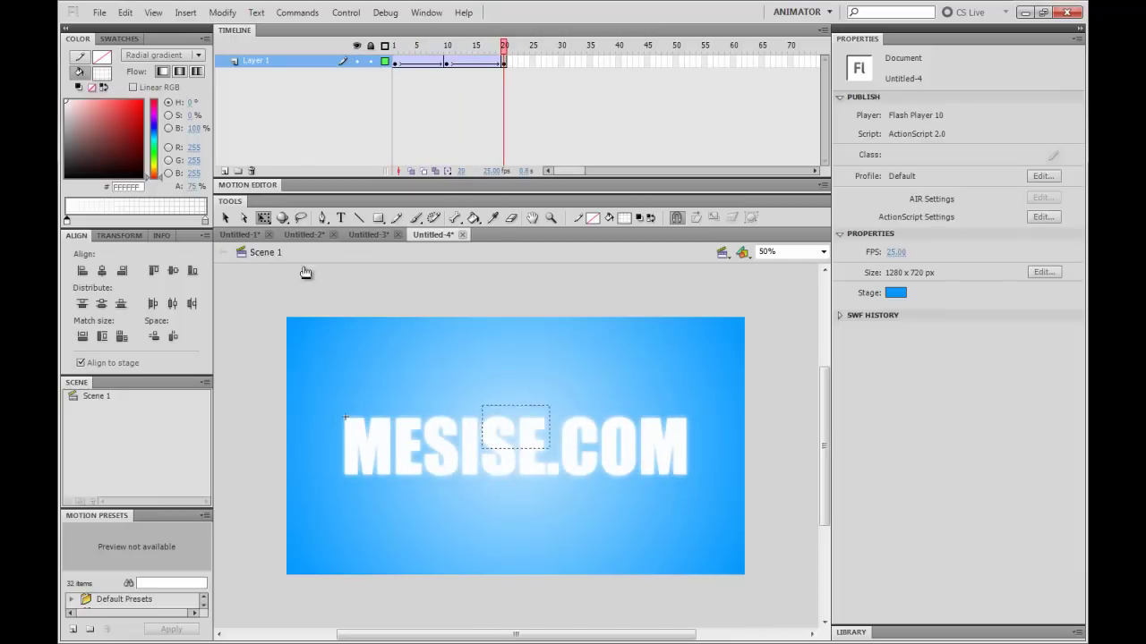
left_click(665, 292)
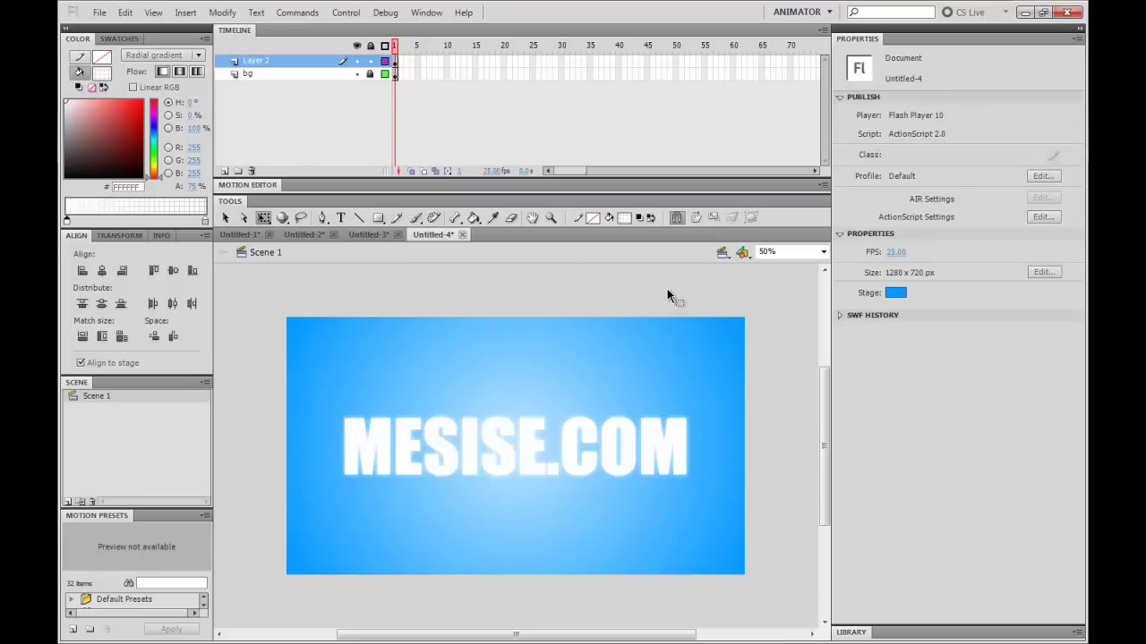
key("ctrl+Return")
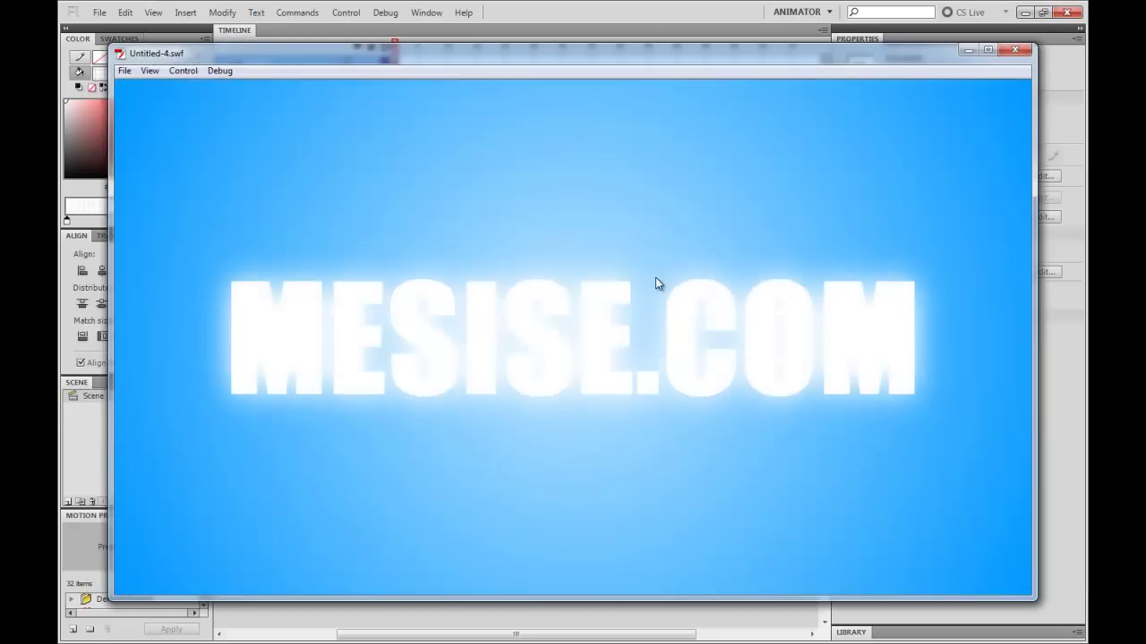